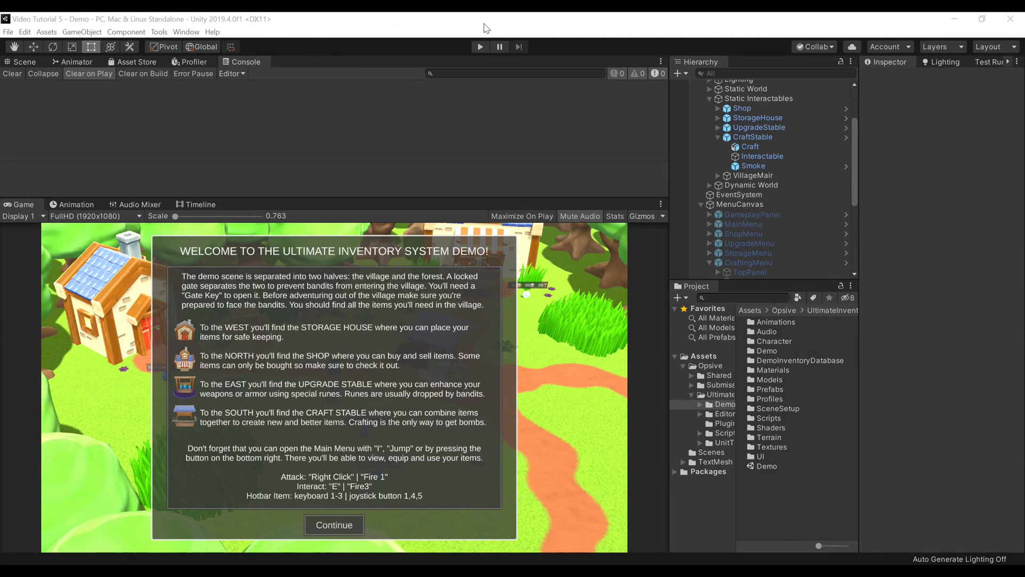
# - Start play mode, dismiss the welcome message and walk to the craft stable to open crafting
pyautogui.click(478, 47)
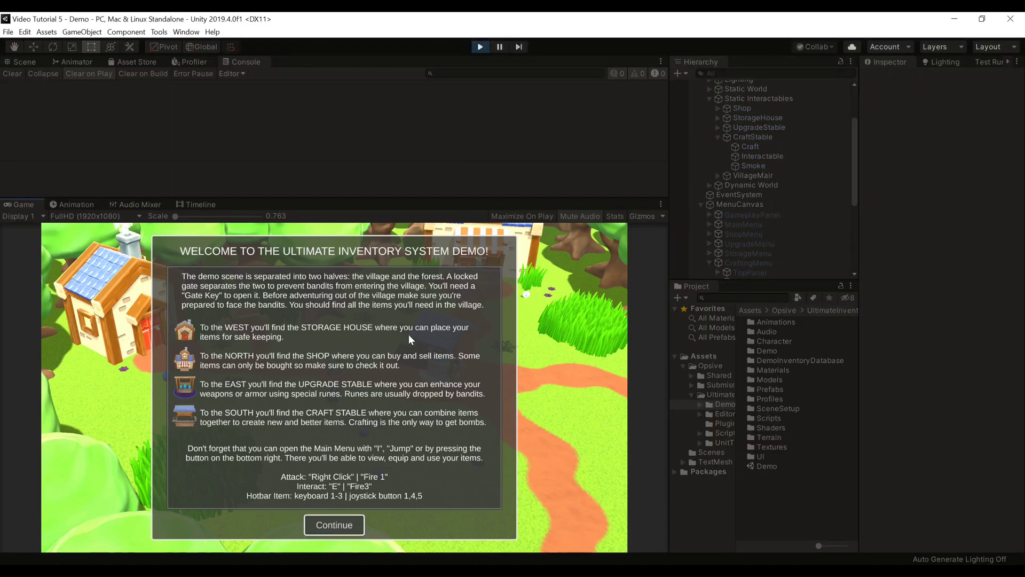
pyautogui.click(345, 524)
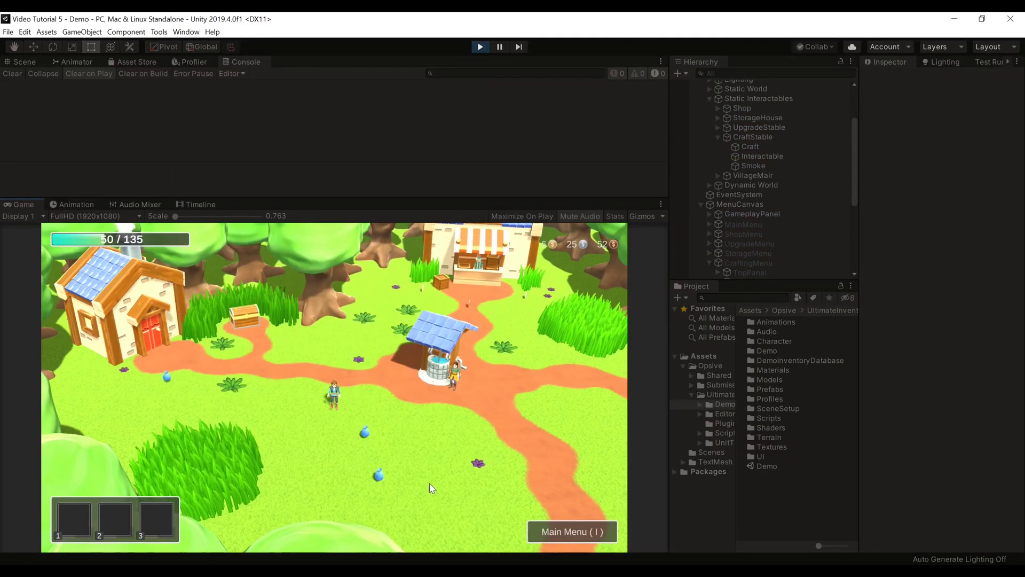
pyautogui.press('d')
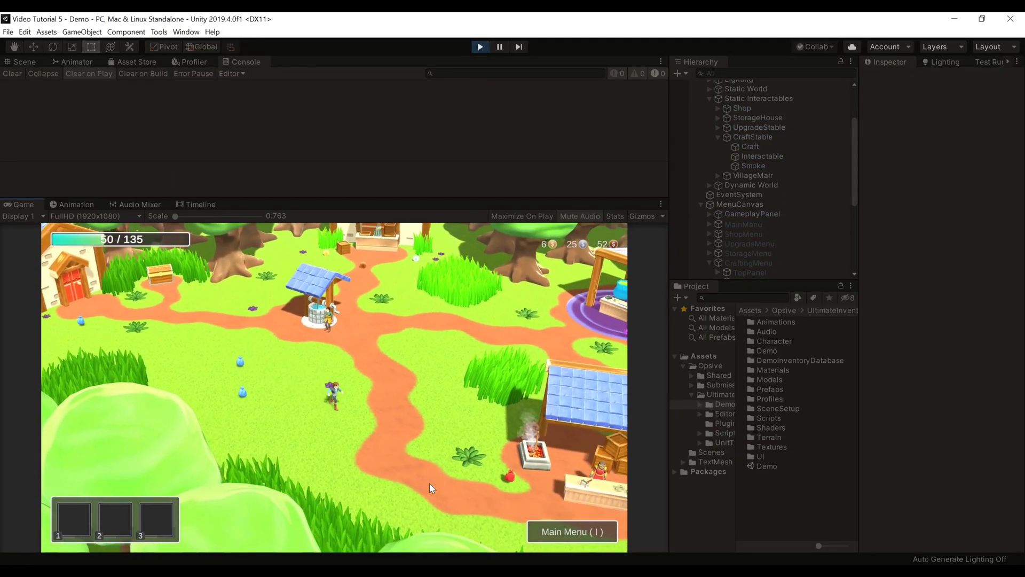
pyautogui.press('d')
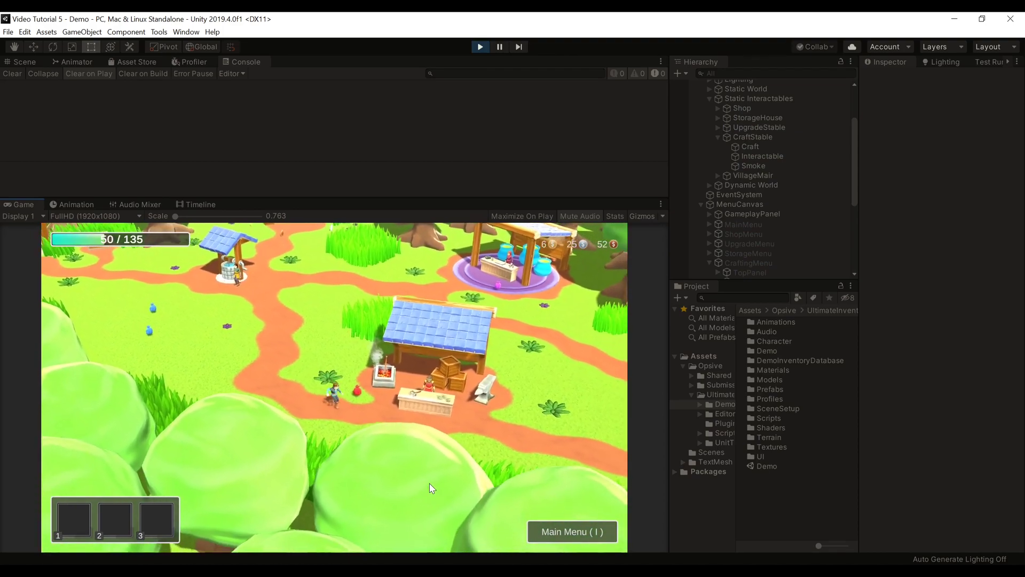
pyautogui.press('e')
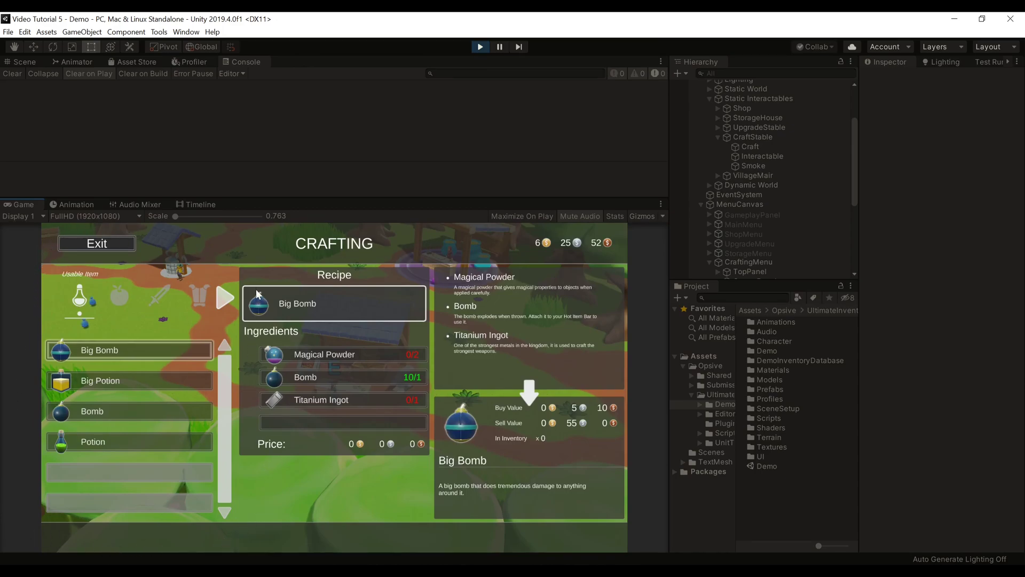
# - Browse the Material, Weapons and Armor recipe categories, ending on Weapons
pyautogui.click(118, 297)
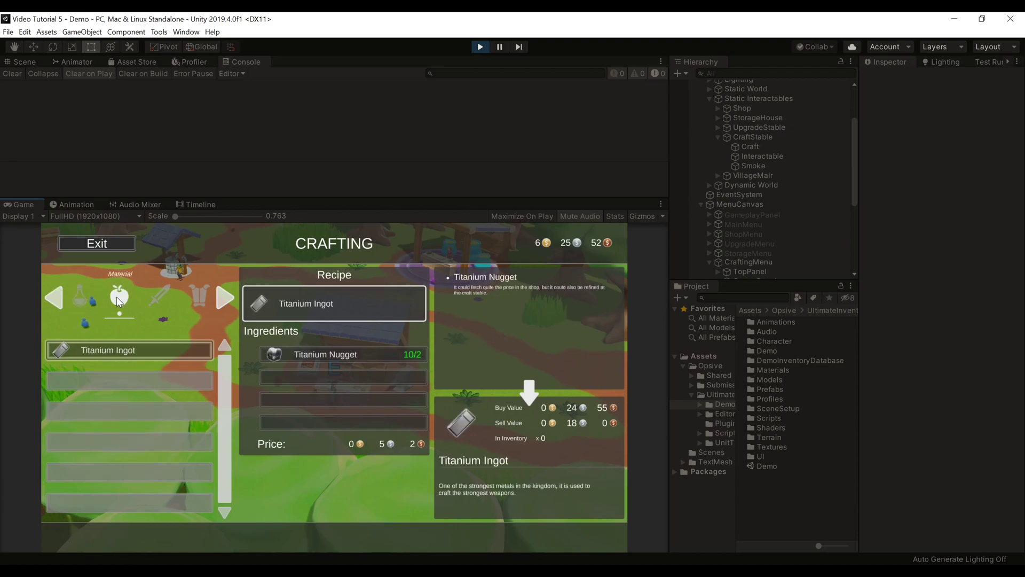
pyautogui.click(156, 300)
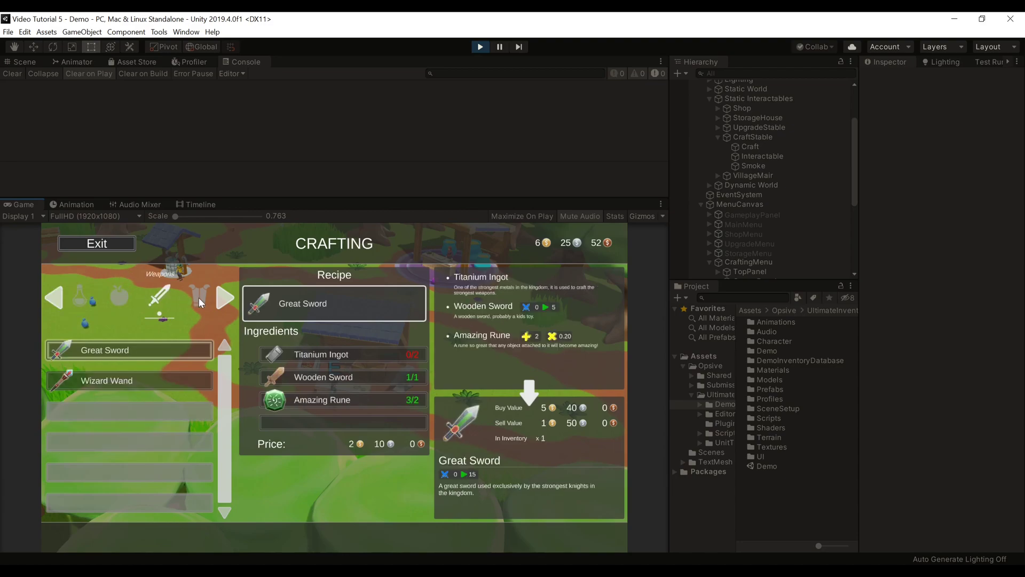
pyautogui.click(198, 296)
pyautogui.click(158, 299)
# - Switch from Great Sword to the Material recipes and craft 2 Titanium Ingots
pyautogui.click(201, 348)
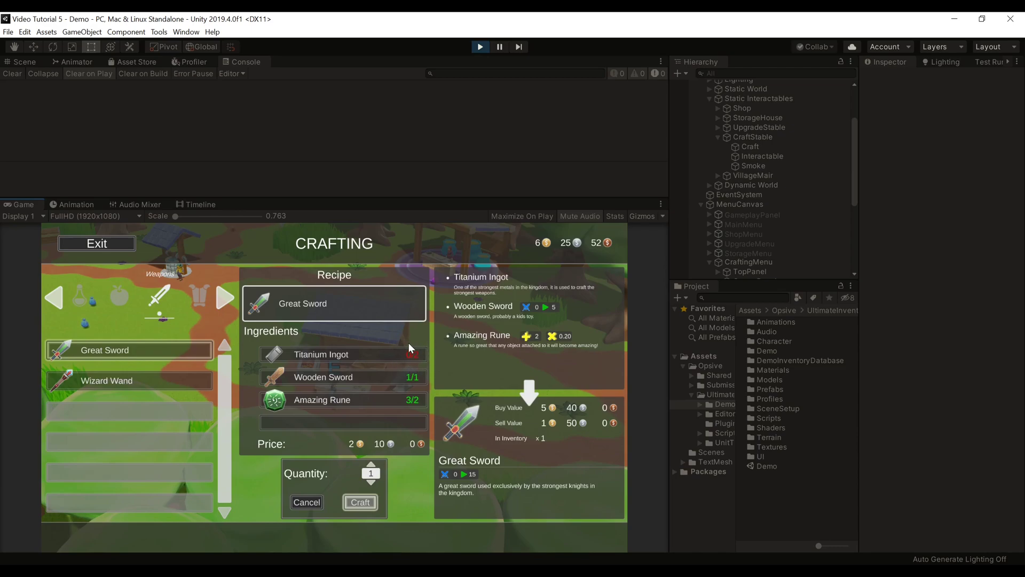
pyautogui.click(118, 297)
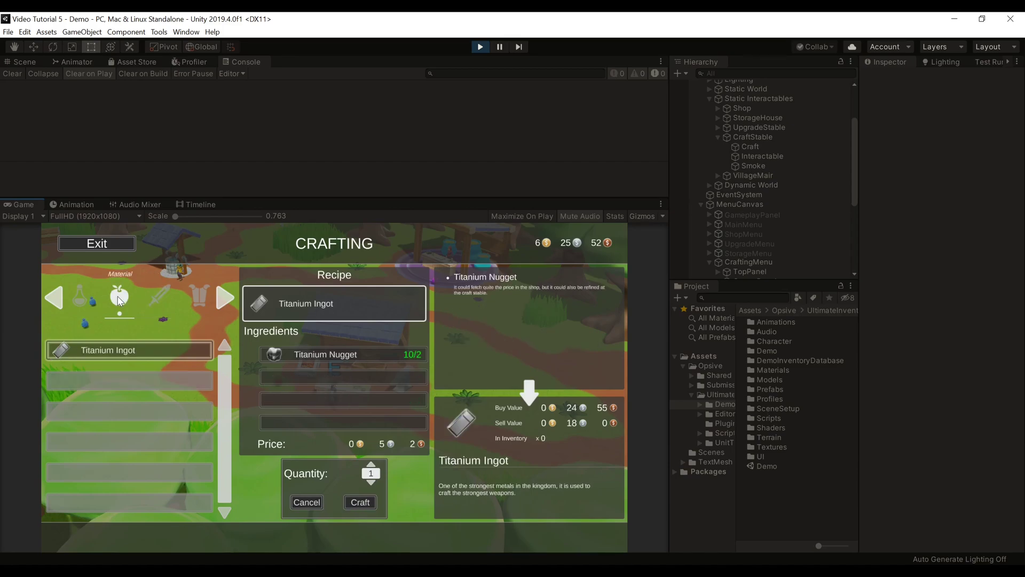
pyautogui.click(371, 464)
pyautogui.click(360, 502)
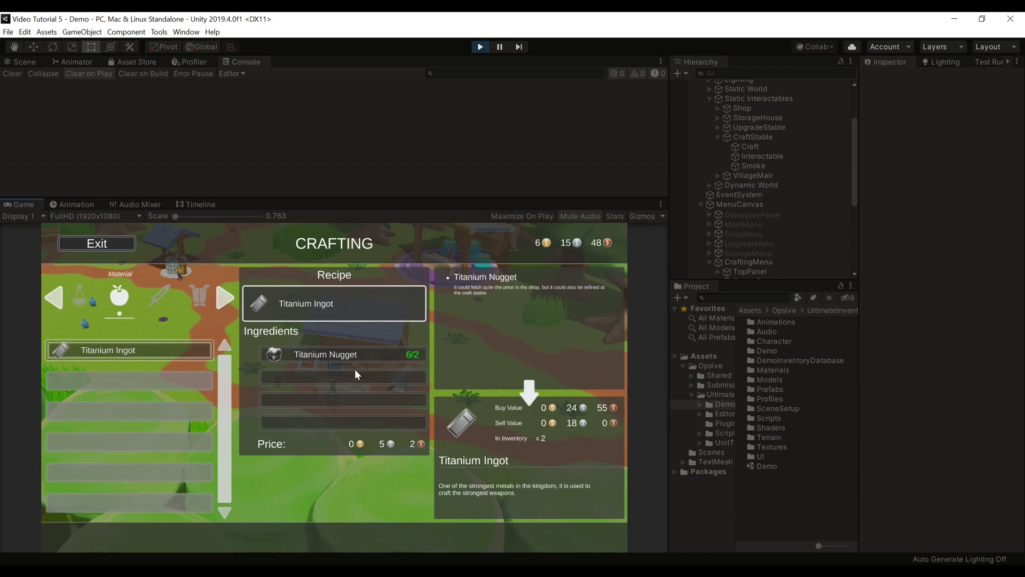
# - Return to the Weapons recipes and craft a second Great Sword
pyautogui.click(162, 293)
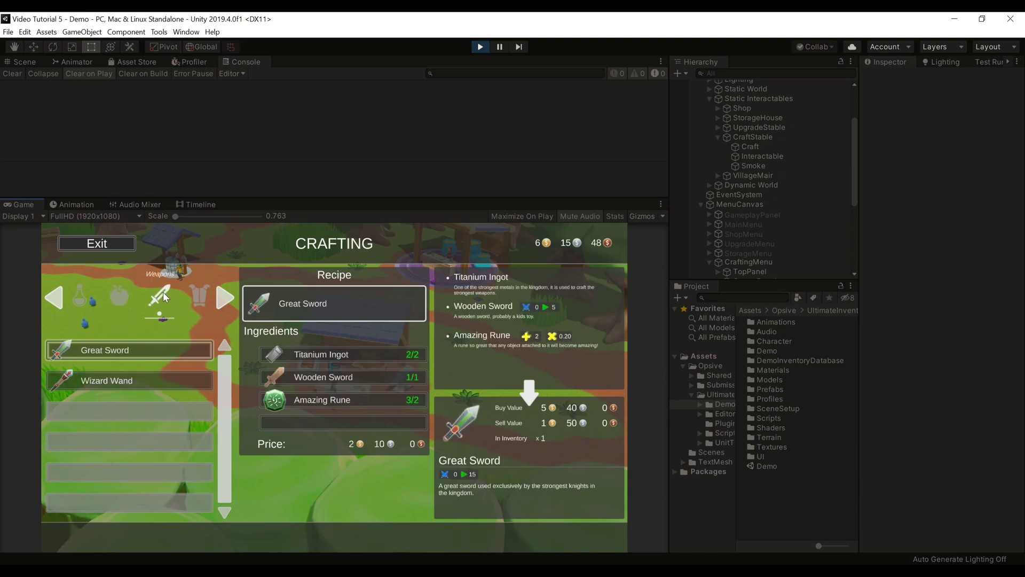
pyautogui.click(190, 352)
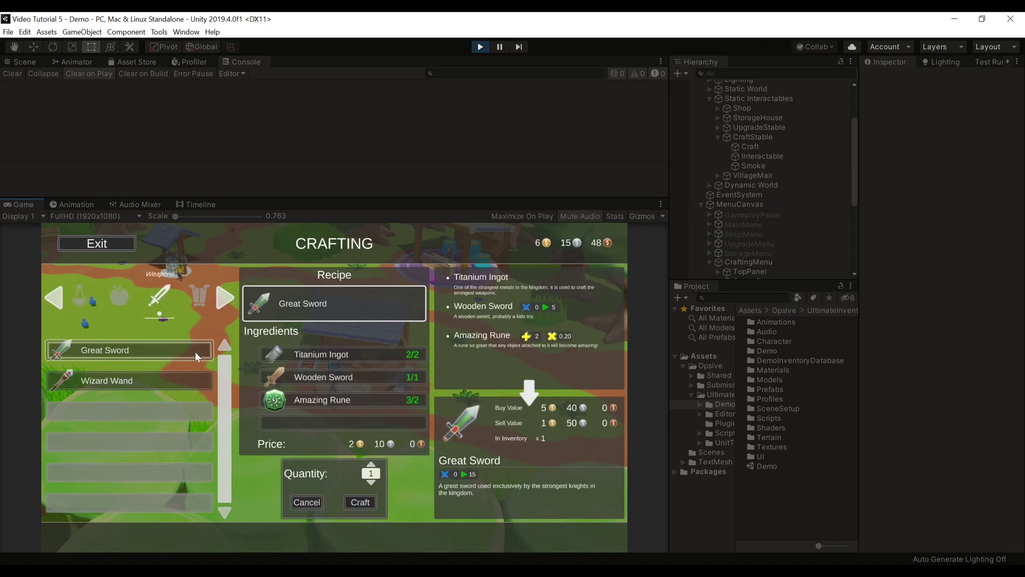
pyautogui.click(354, 504)
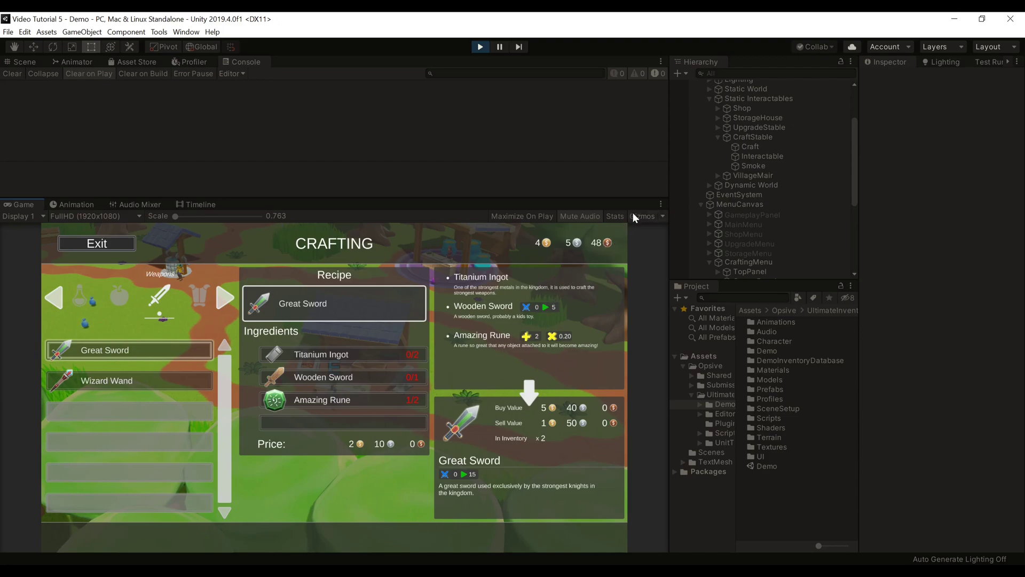
# - Select World > Static Interactables > CraftStable > Interactable and review its Recipe Categories in the Inspector
pyautogui.scroll(3, 736, 124)
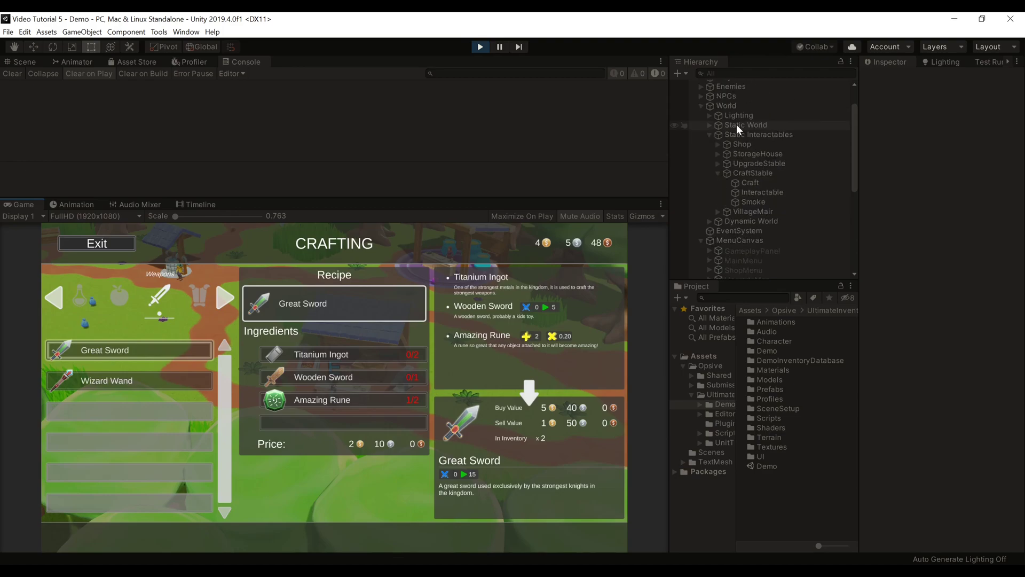
pyautogui.click(749, 105)
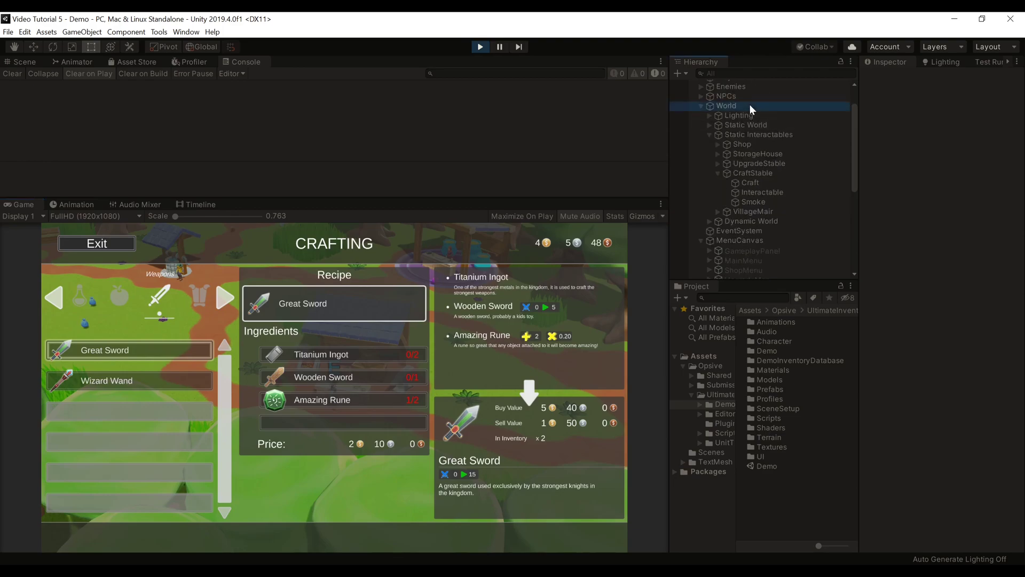
pyautogui.click(768, 135)
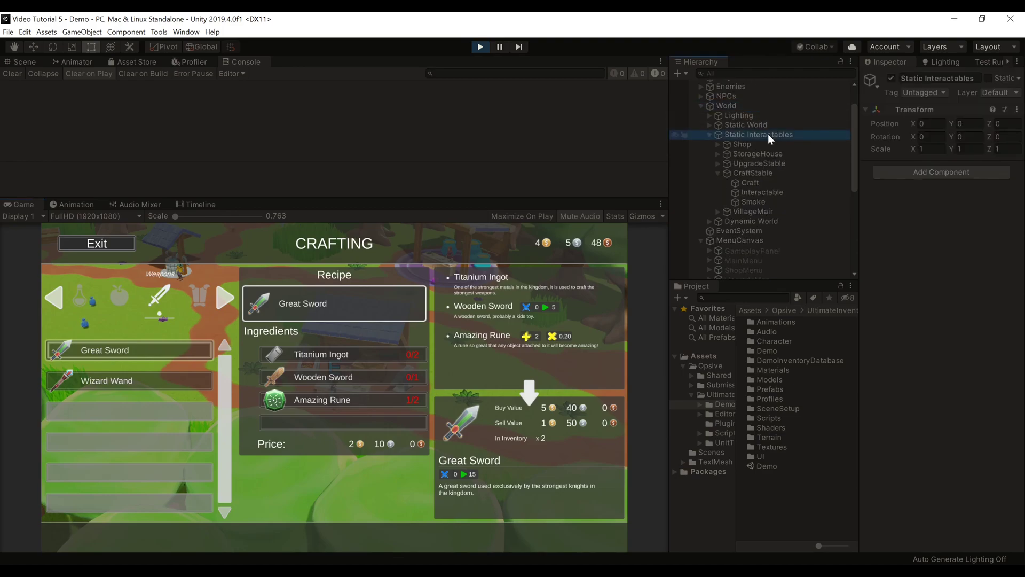
pyautogui.click(772, 173)
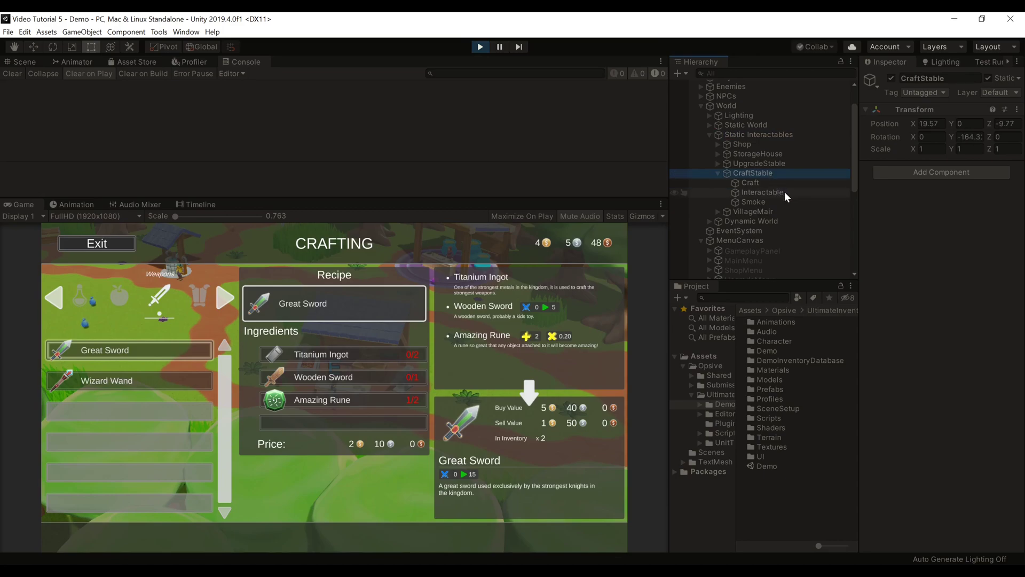
pyautogui.click(785, 192)
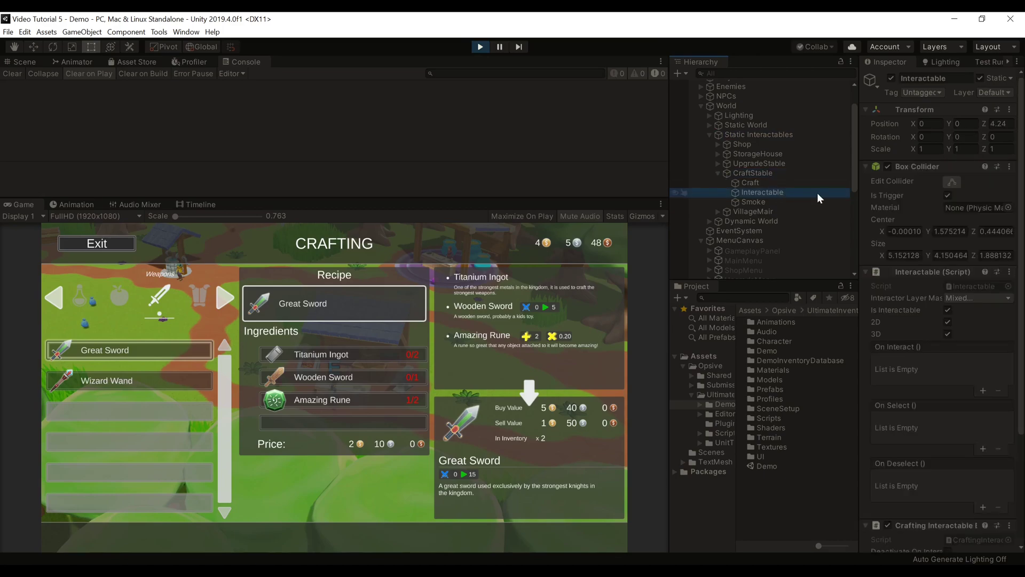
pyautogui.scroll(-5, 899, 202)
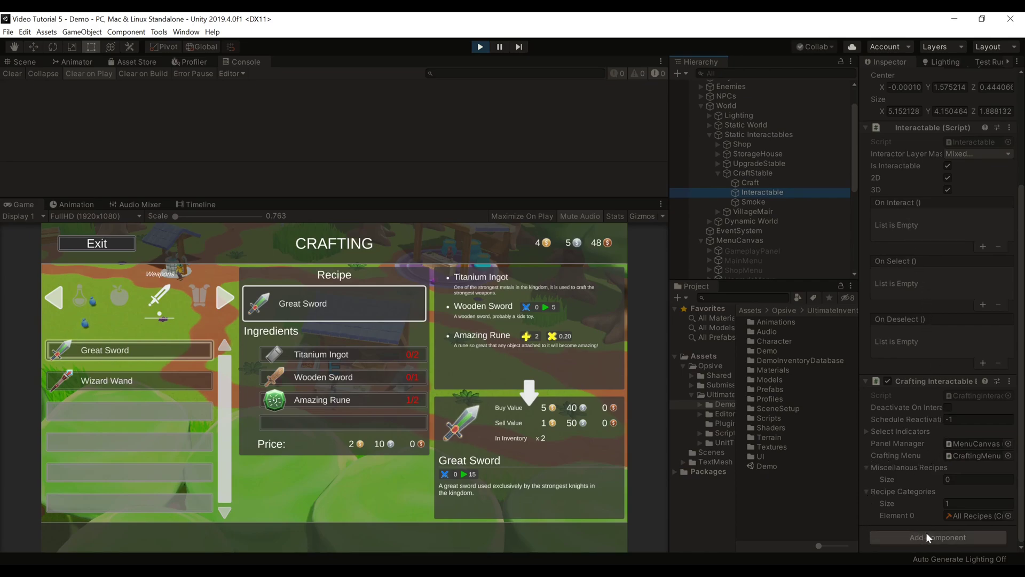
pyautogui.click(985, 503)
pyautogui.scroll(-3, 754, 184)
pyautogui.scroll(-2, 754, 184)
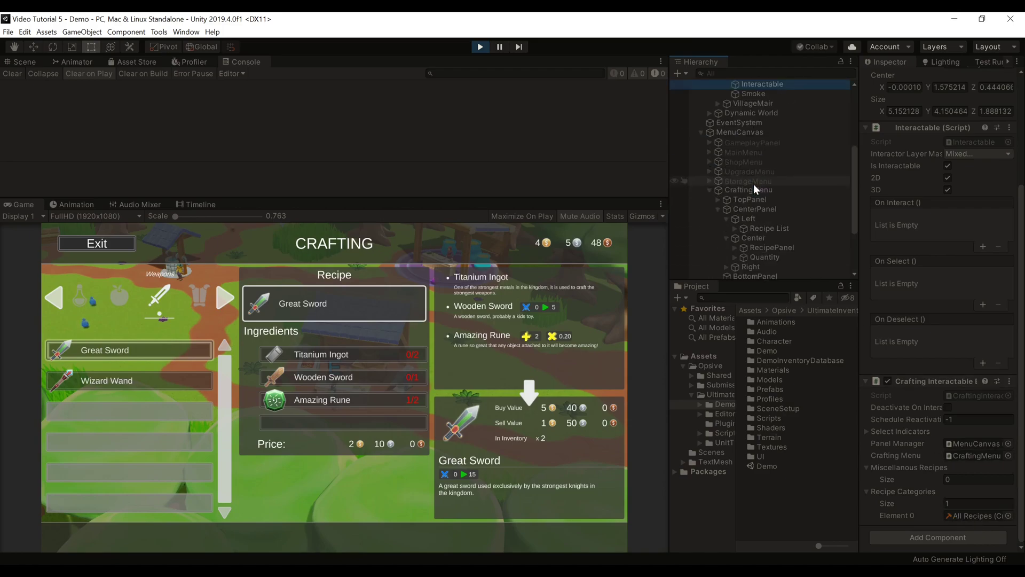
# - Inspect the CraftingMenu object's Crafting Menu component, then exit Play mode
pyautogui.click(765, 189)
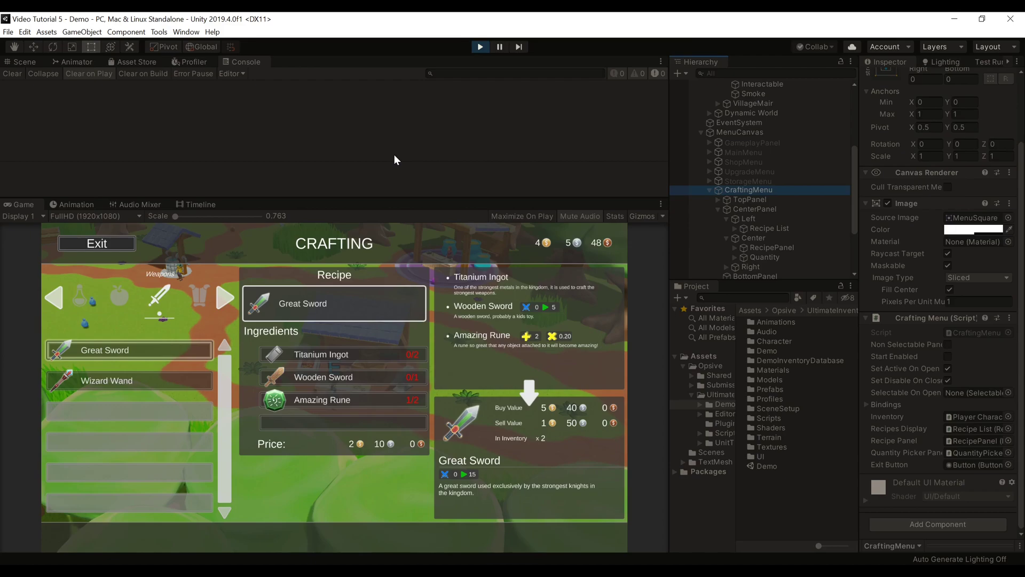
pyautogui.click(478, 47)
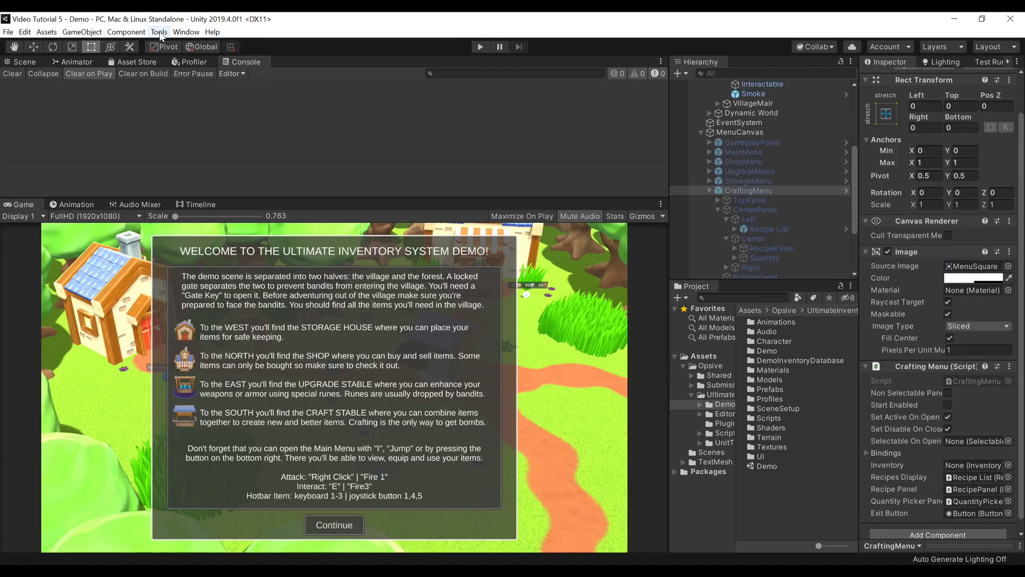
# - Open Tools > Opsive > Ultimate Inventory System > Crafting Categories Manager
pyautogui.click(158, 32)
pyautogui.moveTo(177, 47)
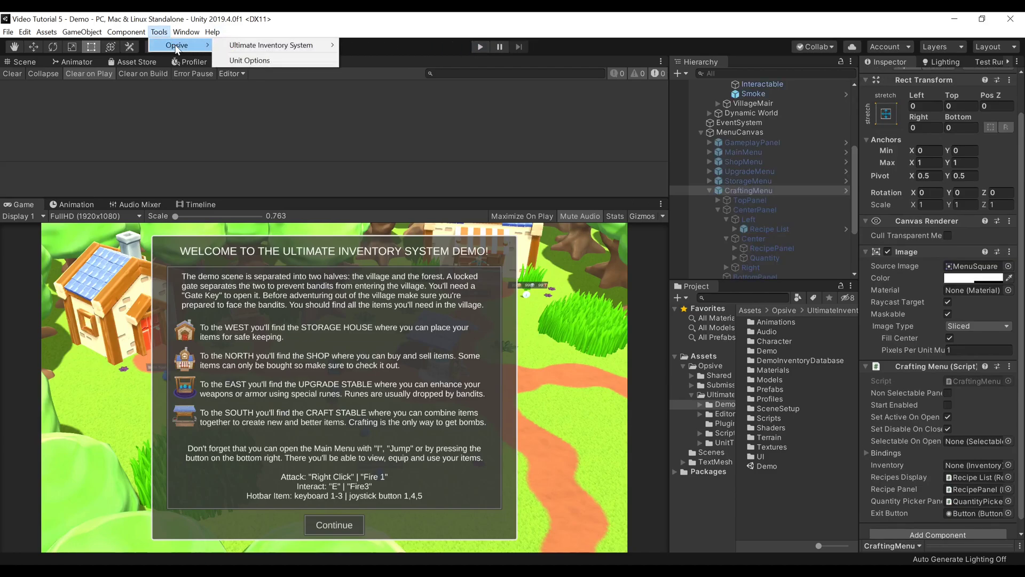
pyautogui.moveTo(255, 47)
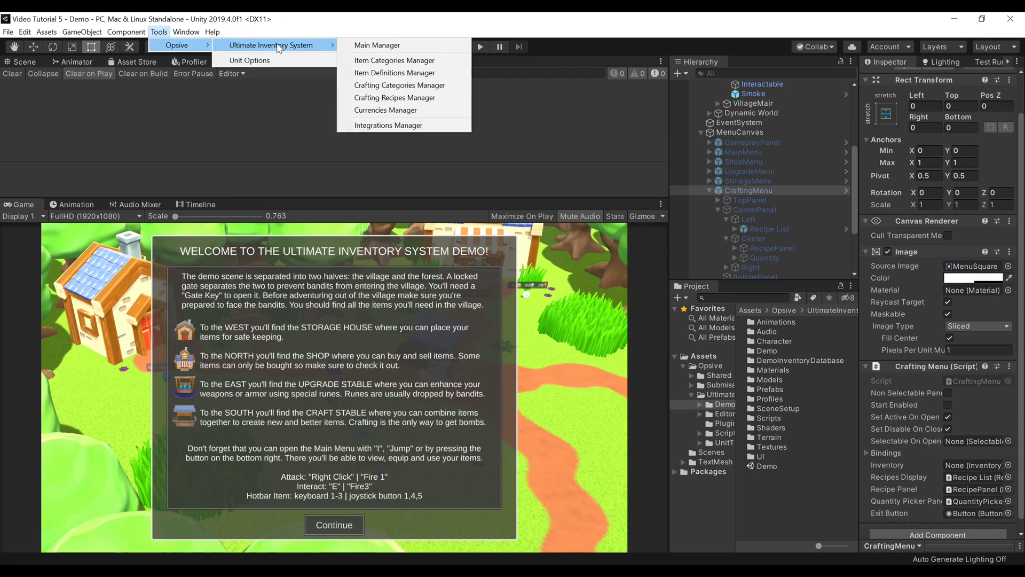
pyautogui.click(410, 87)
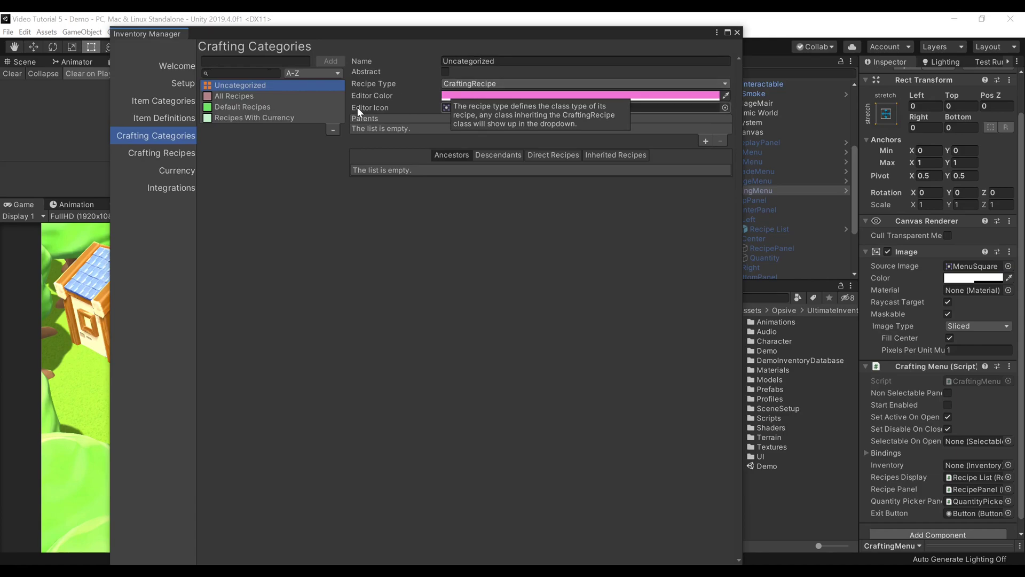
# - Browse the All Recipes, Default Recipes and Recipes With Currency categories, returning to All Recipes
pyautogui.click(281, 98)
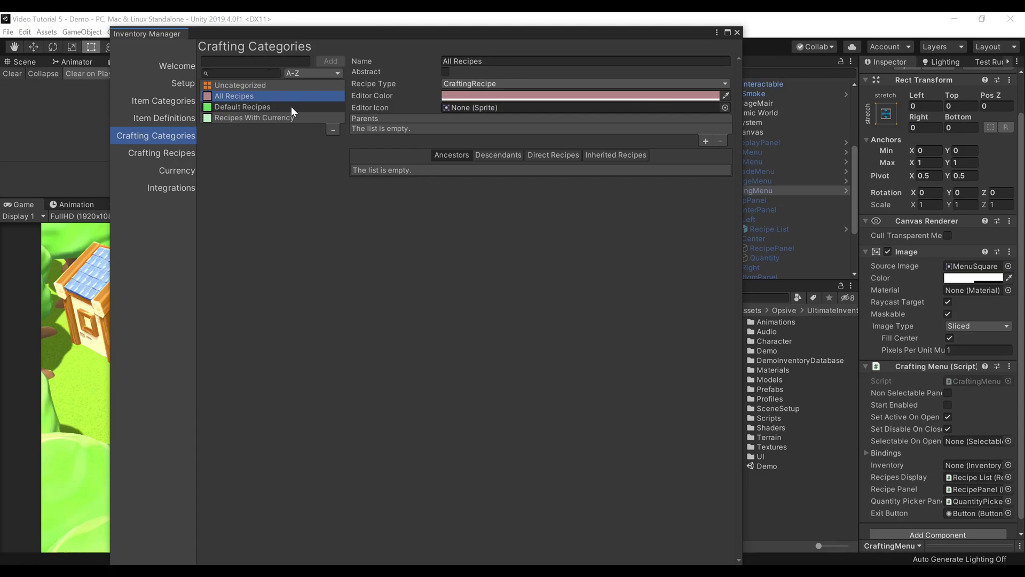
pyautogui.click(290, 106)
pyautogui.click(290, 117)
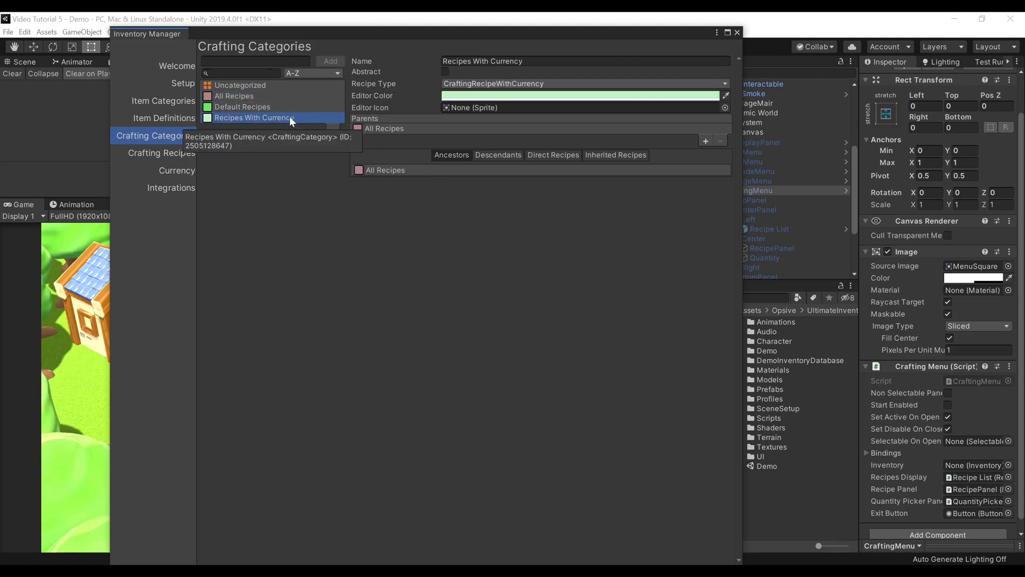
pyautogui.click(285, 101)
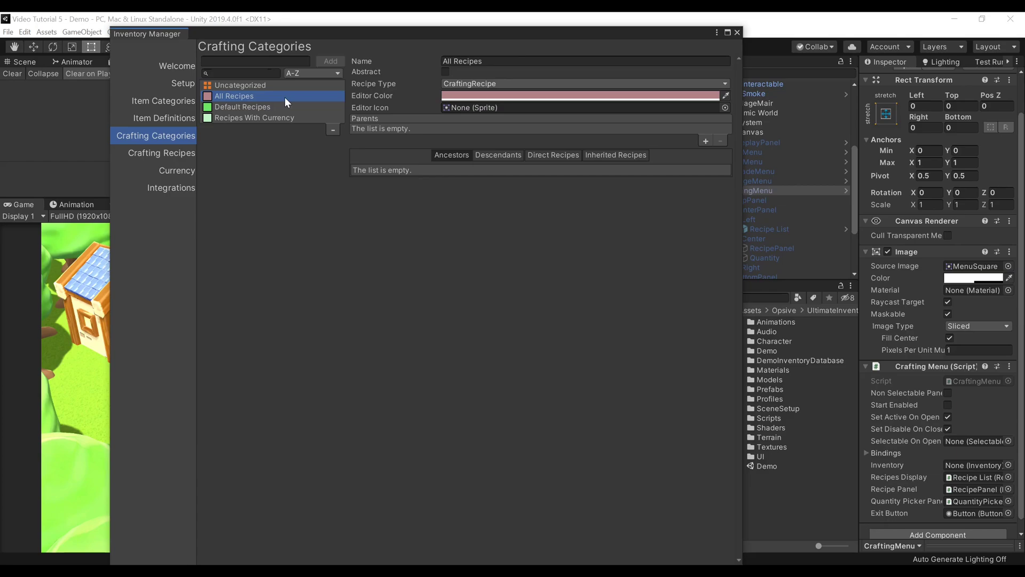
# - Adjust the All Recipes category colour and preview its icon sprite chooser without picking one
pyautogui.moveTo(370, 84)
pyautogui.click(466, 97)
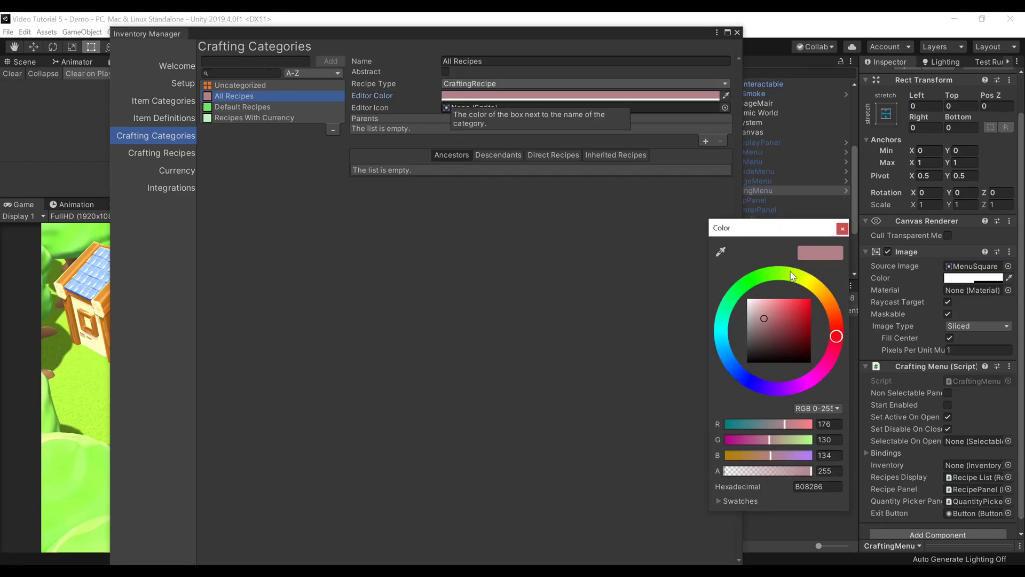
pyautogui.moveTo(793, 307)
pyautogui.mouseDown()
pyautogui.moveTo(765, 334)
pyautogui.moveTo(764, 317)
pyautogui.mouseUp()
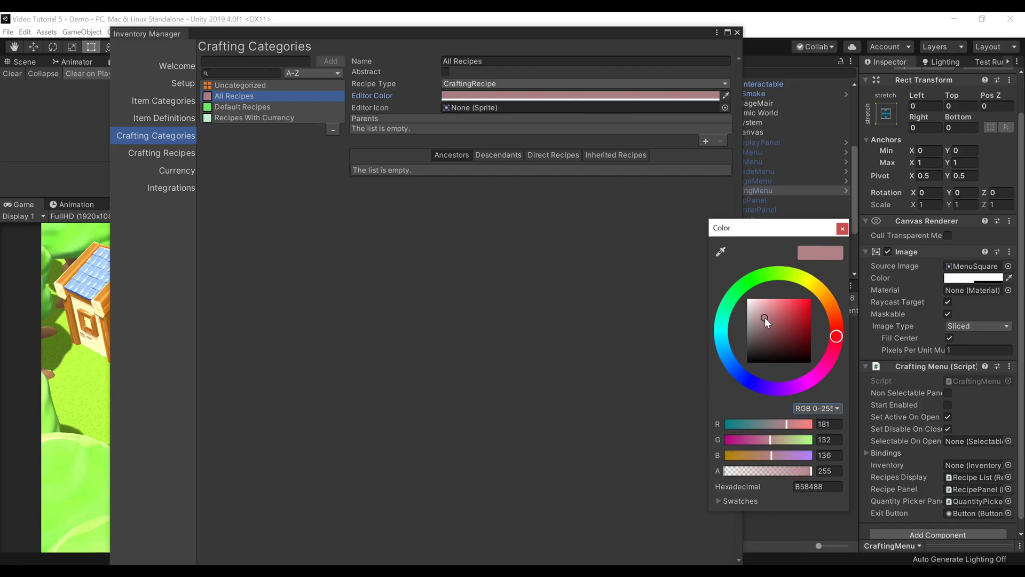
pyautogui.click(842, 229)
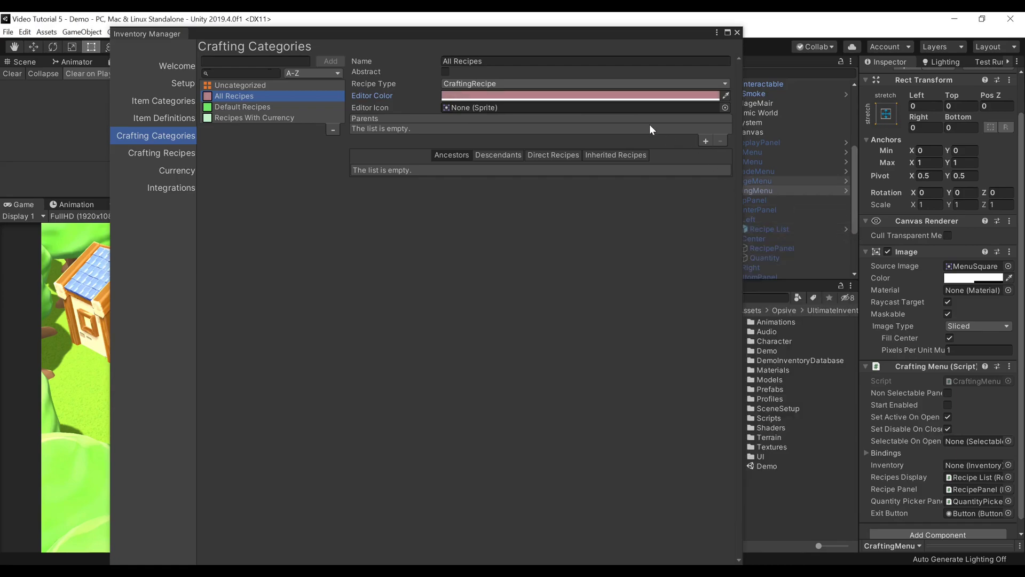
pyautogui.click(725, 108)
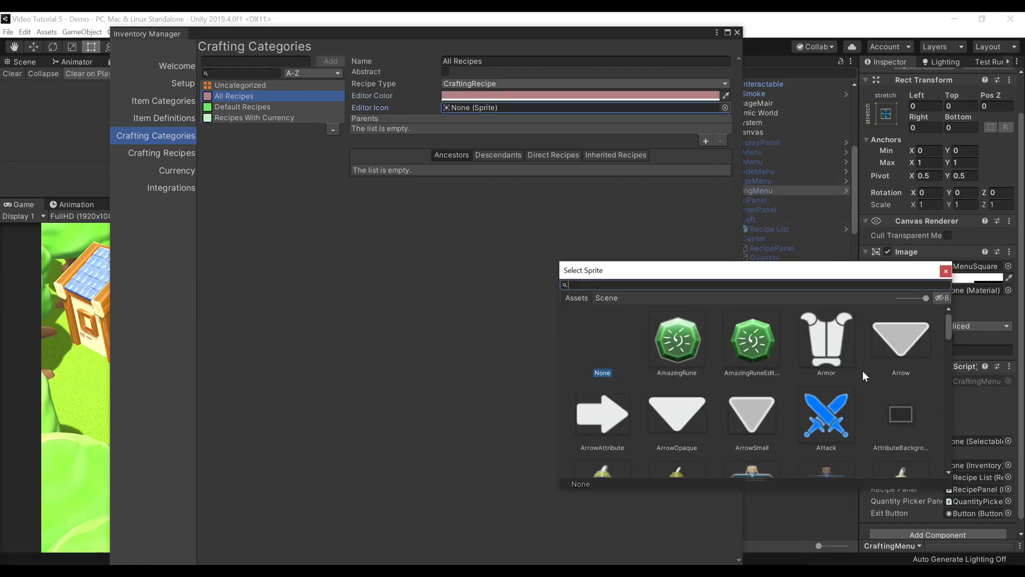
pyautogui.click(946, 271)
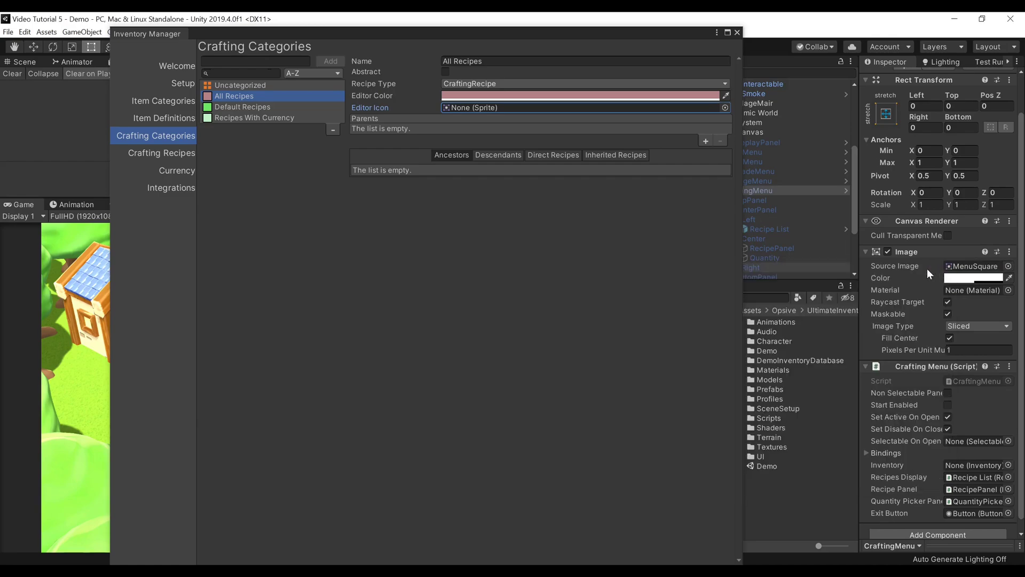
# - View All Recipes' Descendants, Direct Recipes and Inherited Recipes lists
pyautogui.click(492, 155)
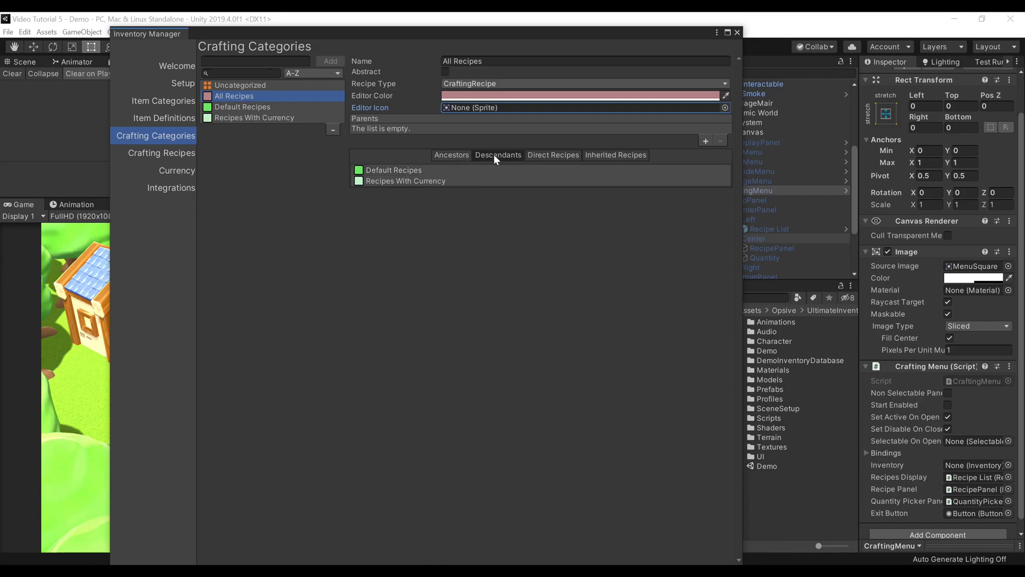
pyautogui.click(538, 155)
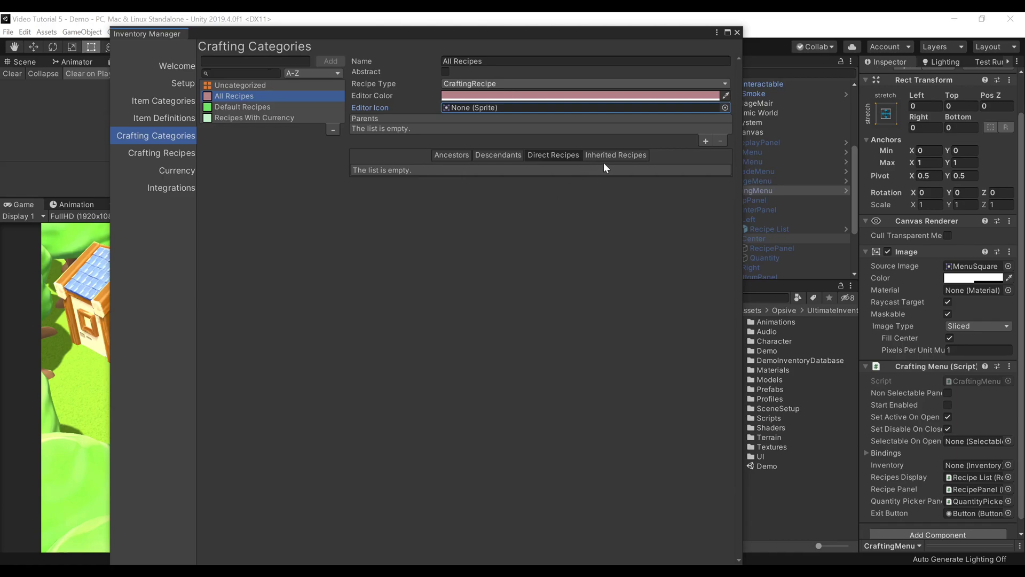
pyautogui.click(620, 153)
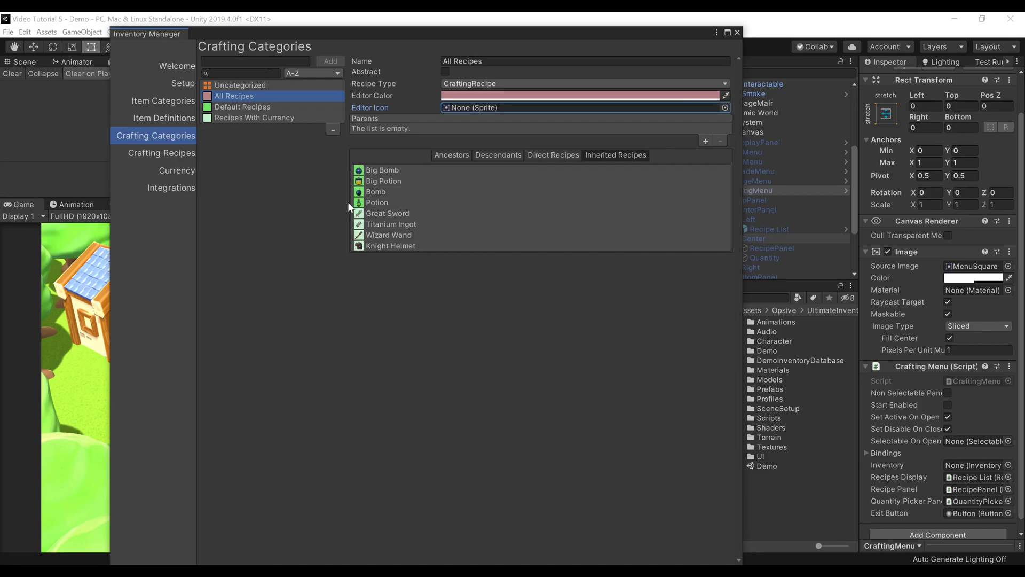
# - Review Default Recipes and Recipes With Currency, leaving the recipe type unchanged
pyautogui.click(284, 108)
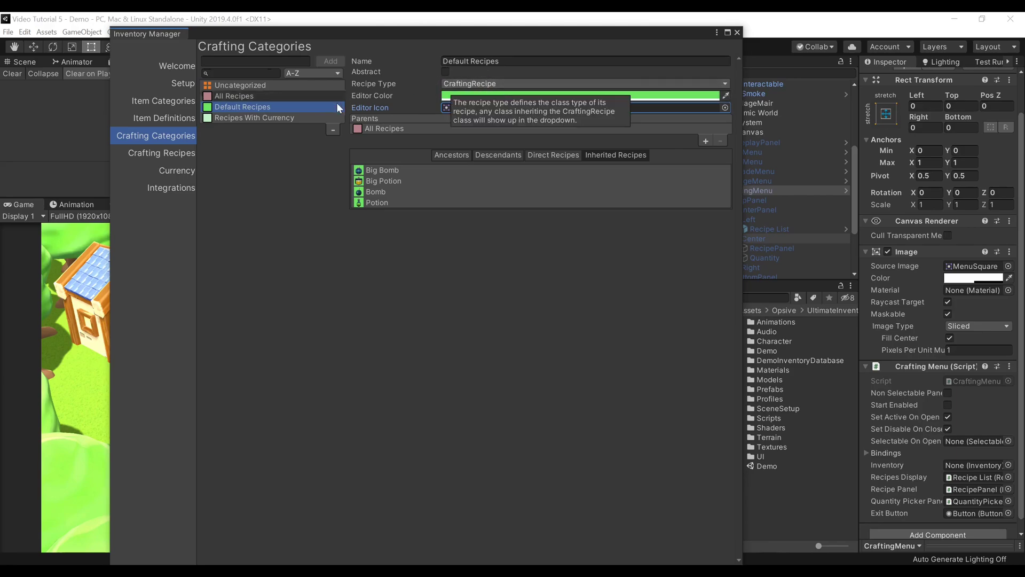
pyautogui.click(279, 118)
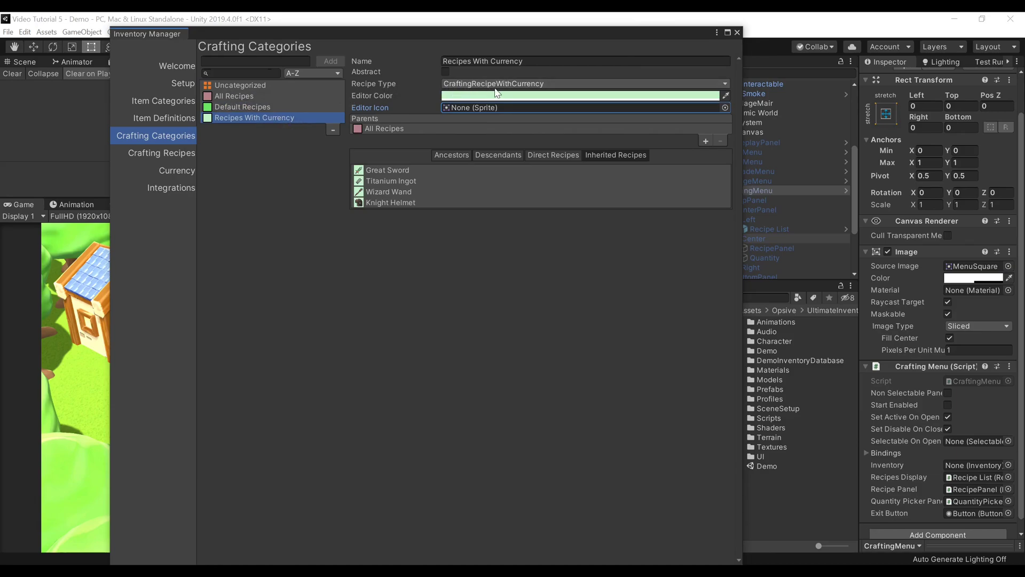
pyautogui.click(551, 86)
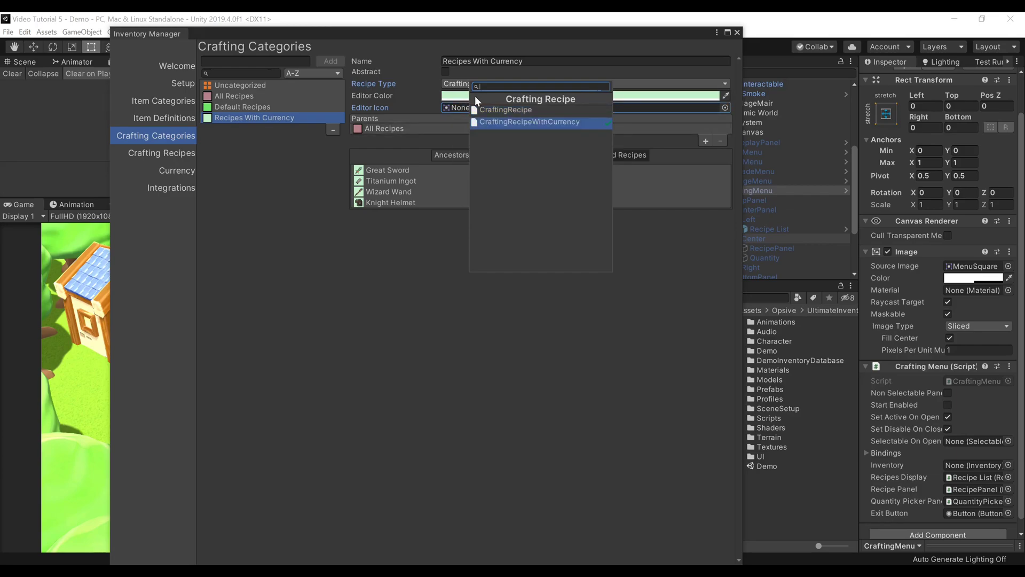
pyautogui.click(316, 187)
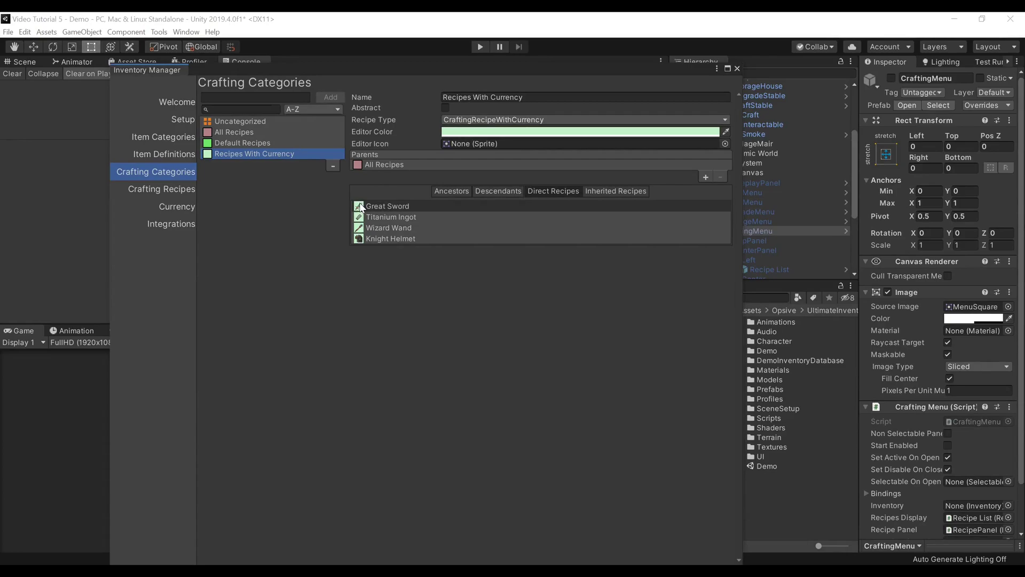
# - Open the Great Sword recipe and view its Outputs and Other settings
pyautogui.doubleClick(361, 207)
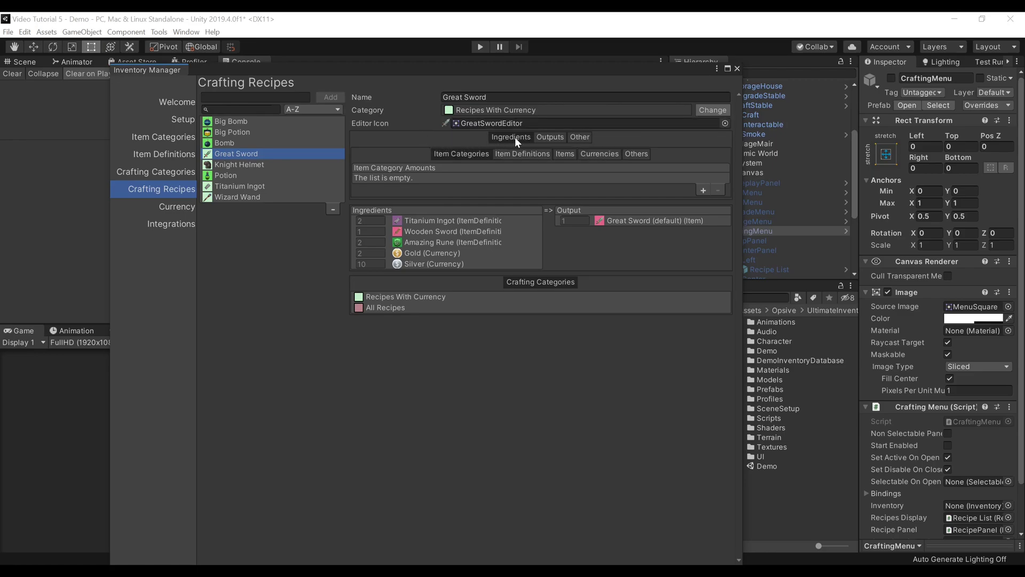
pyautogui.click(541, 137)
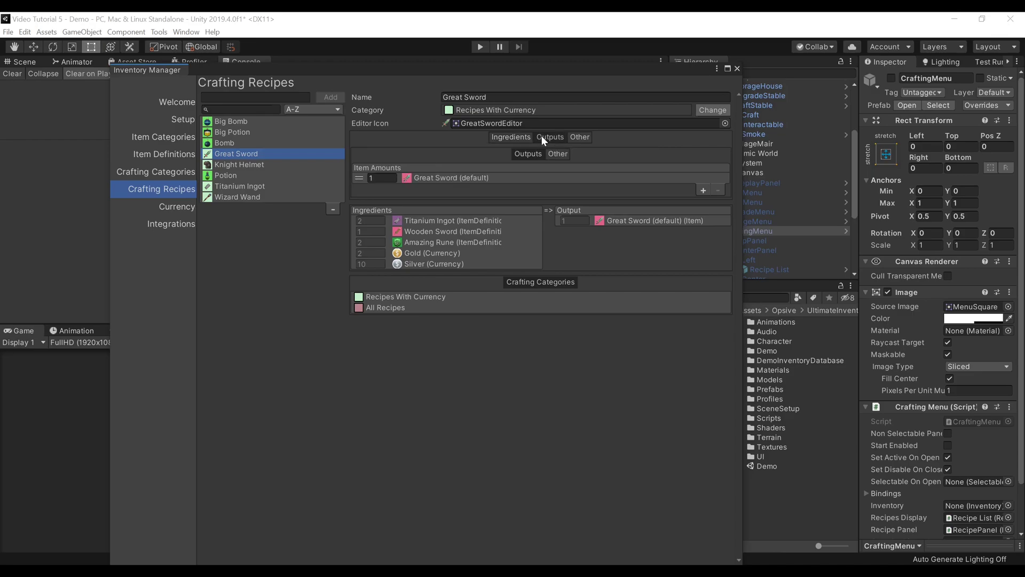
pyautogui.click(581, 137)
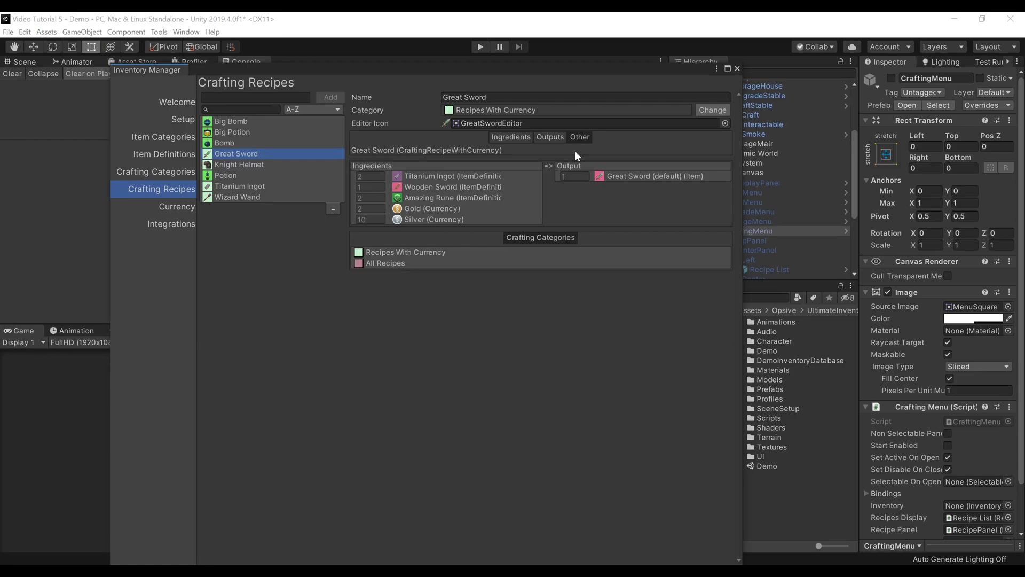
# - Check Great Sword's ingredient sub-tabs, including Gold 2 and Silver 10 costs, then return to Outputs
pyautogui.click(517, 136)
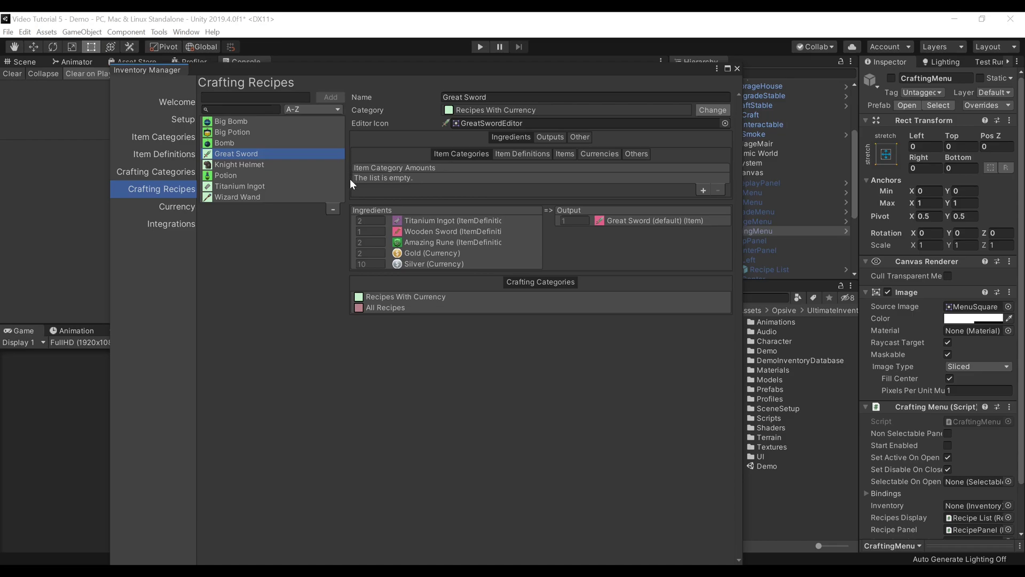
pyautogui.click(514, 155)
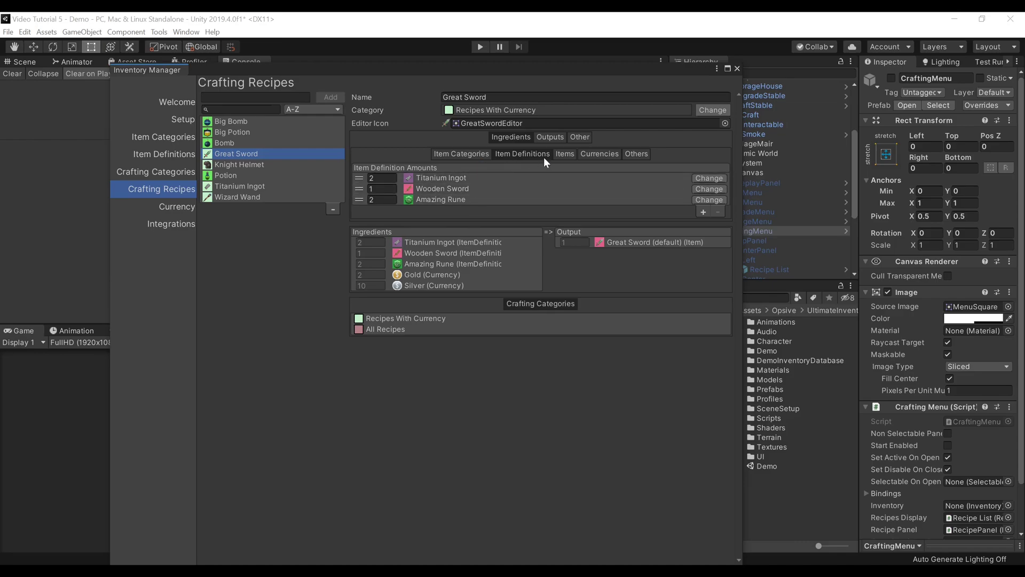
pyautogui.click(560, 155)
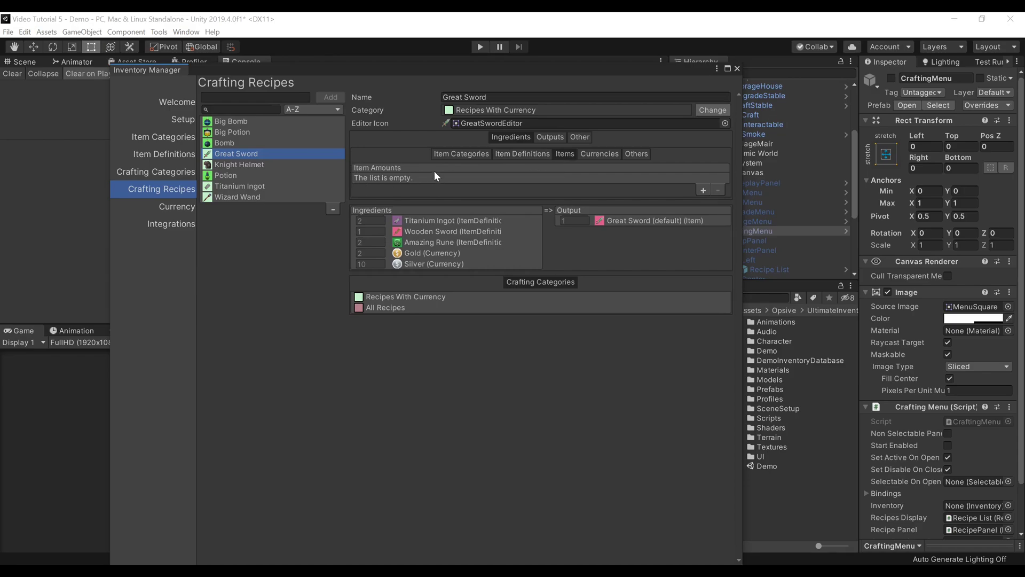
pyautogui.click(590, 156)
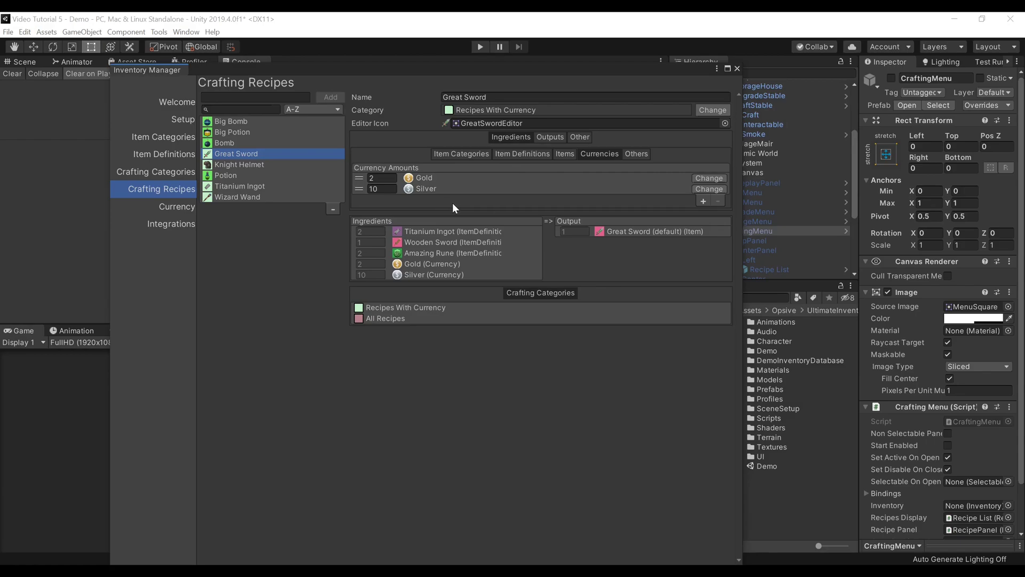
pyautogui.click(644, 155)
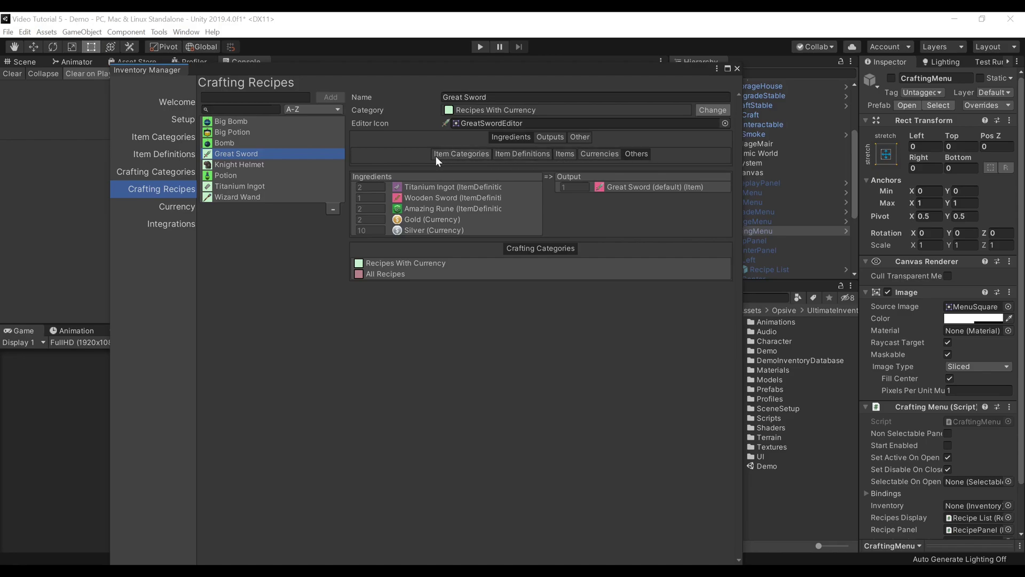
pyautogui.click(550, 137)
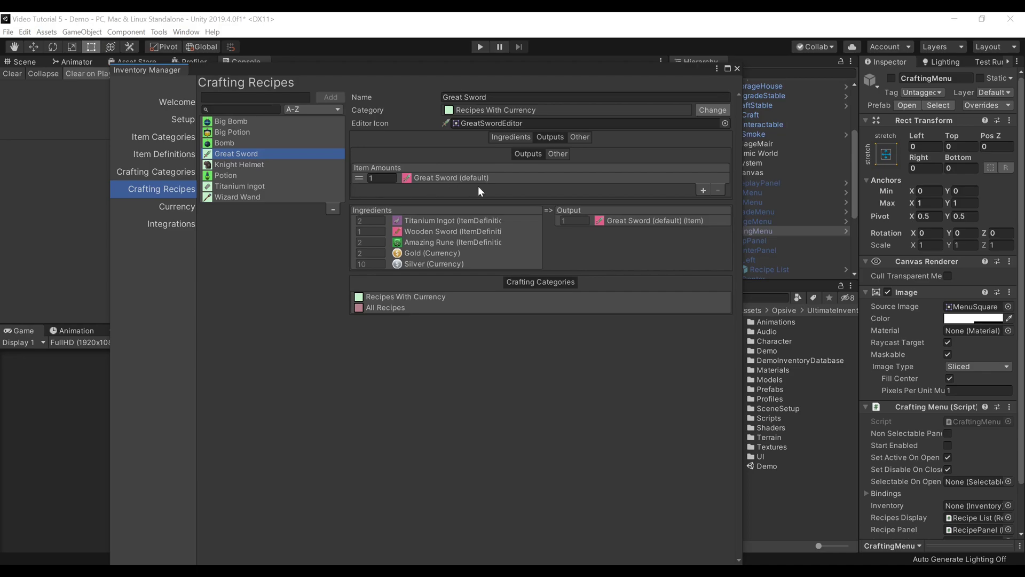
# - Recheck Great Sword's ingredient and currency tabs, then open the Potion and Knight Helmet recipes
pyautogui.click(560, 154)
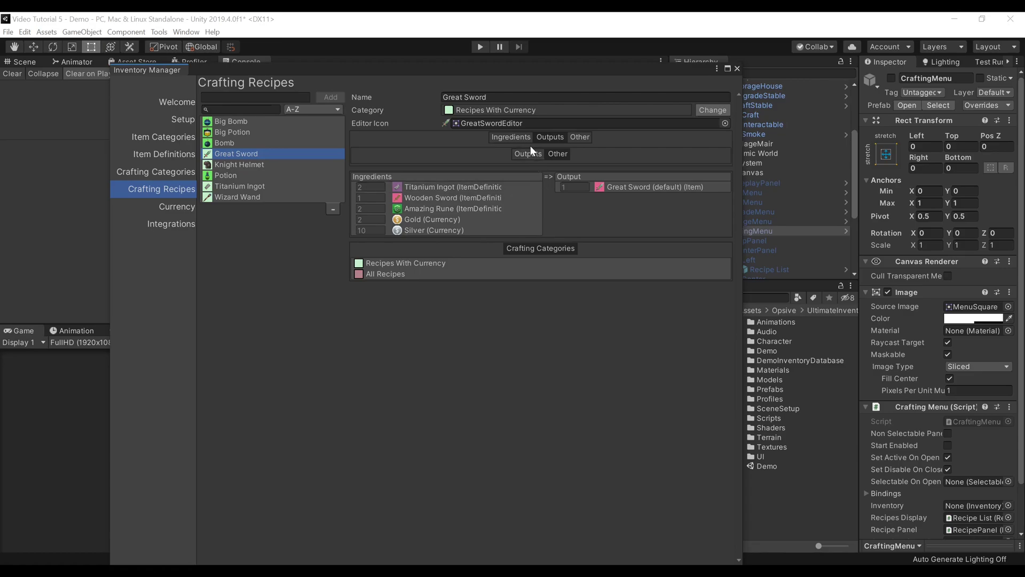
pyautogui.click(517, 136)
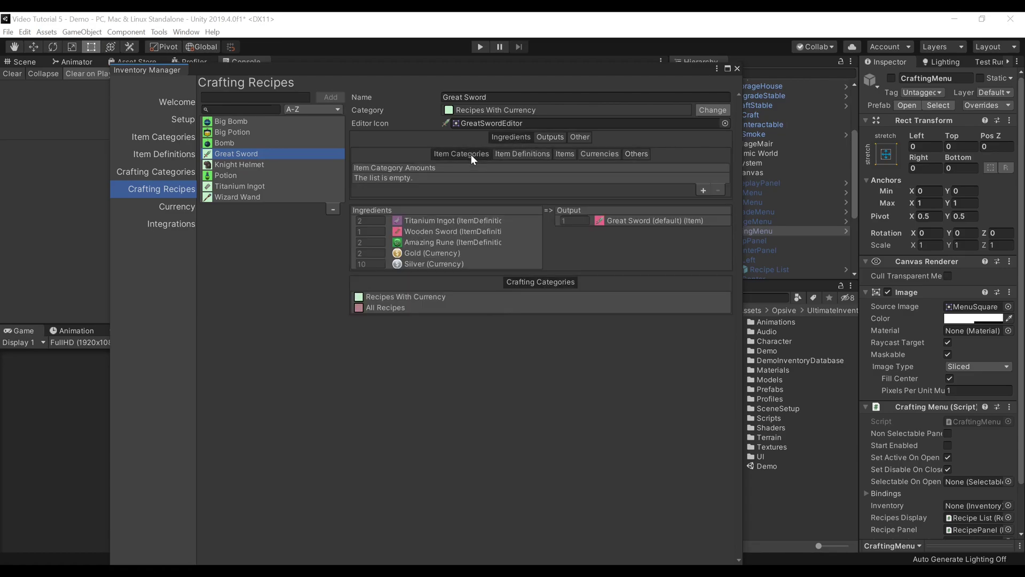
pyautogui.click(521, 152)
pyautogui.click(564, 154)
pyautogui.click(591, 154)
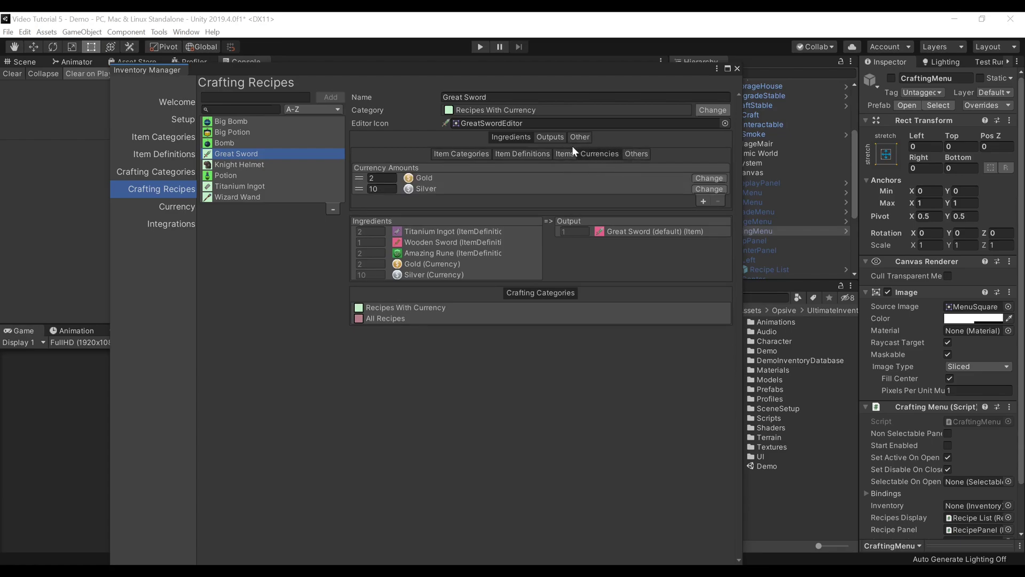
pyautogui.click(297, 174)
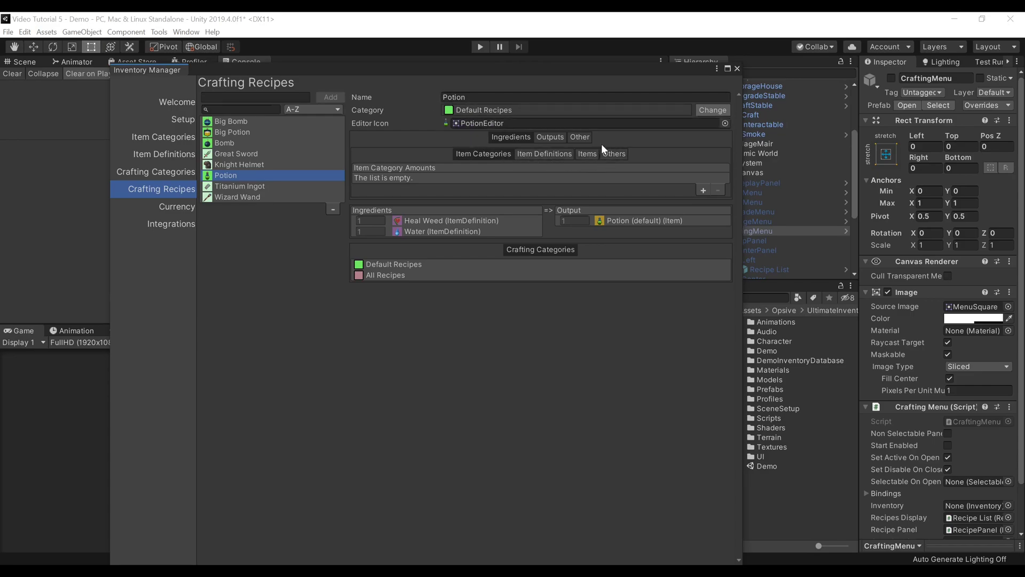
pyautogui.click(275, 162)
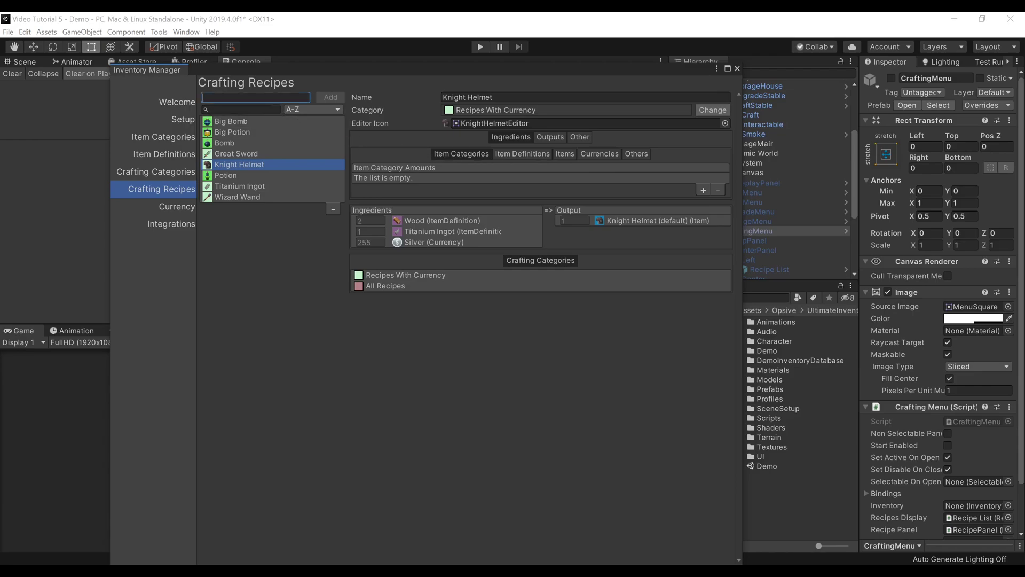
# - Add a recipe named 'Knight Armor' and assign it to the Recipes With Currency category
pyautogui.write('Knight Armor')
pyautogui.click(331, 98)
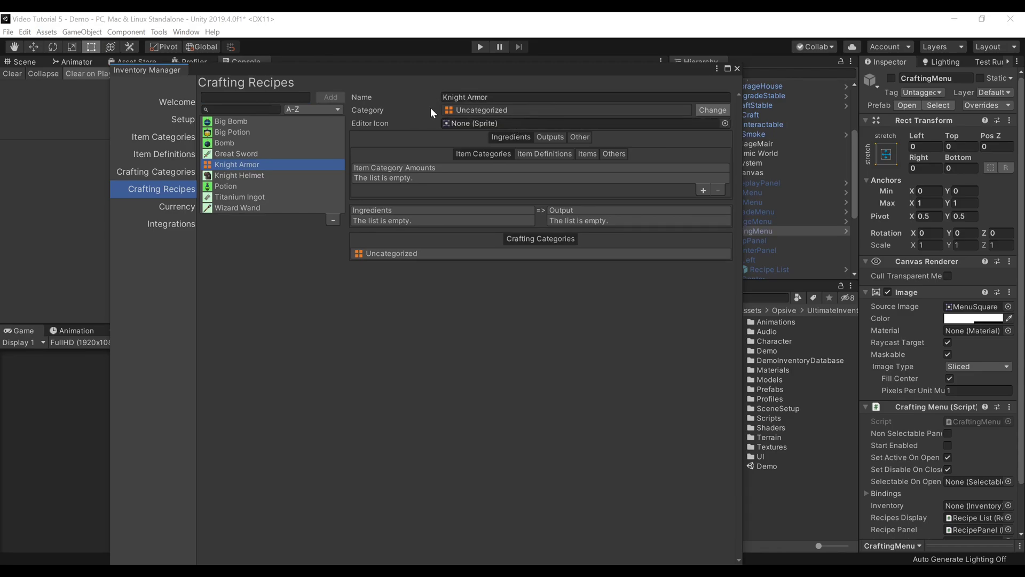
pyautogui.moveTo(430, 114)
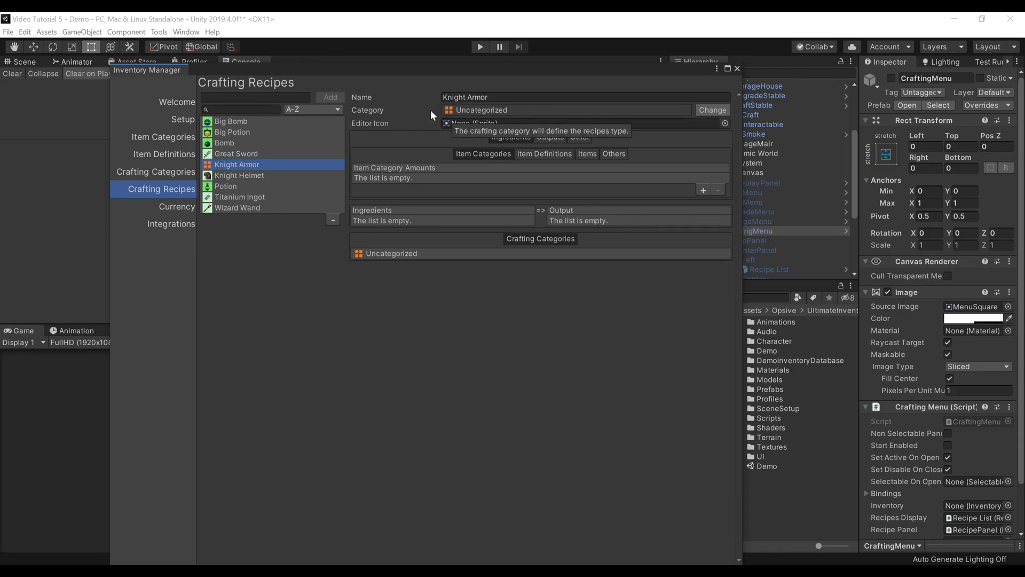
pyautogui.click(705, 109)
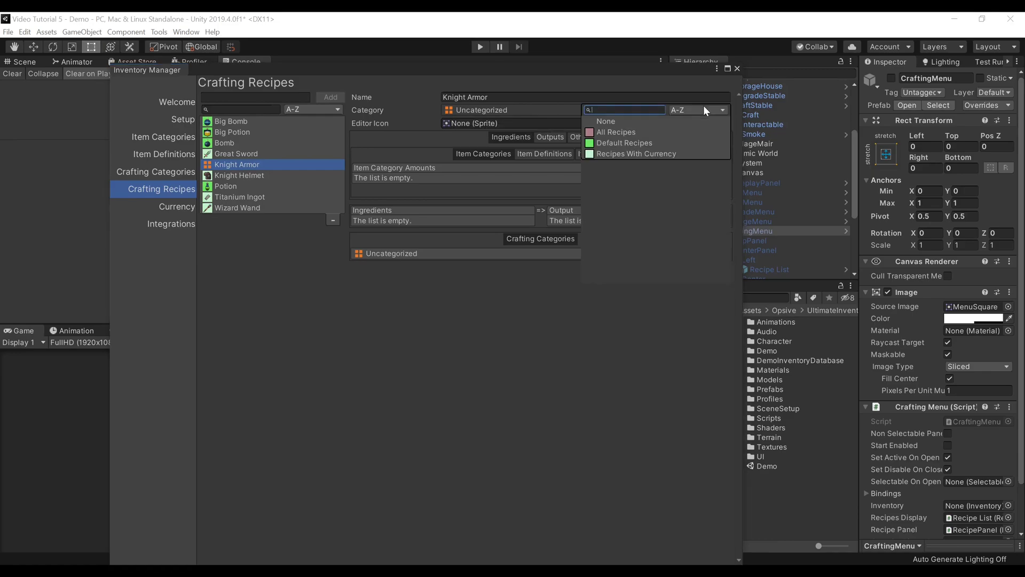
pyautogui.rightClick(655, 155)
pyautogui.click(669, 165)
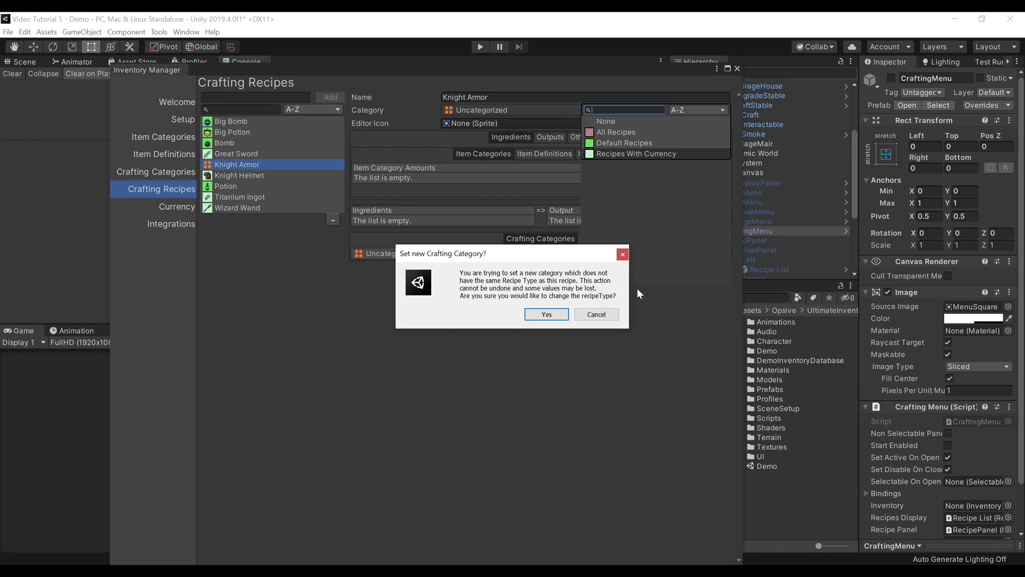
pyautogui.click(538, 318)
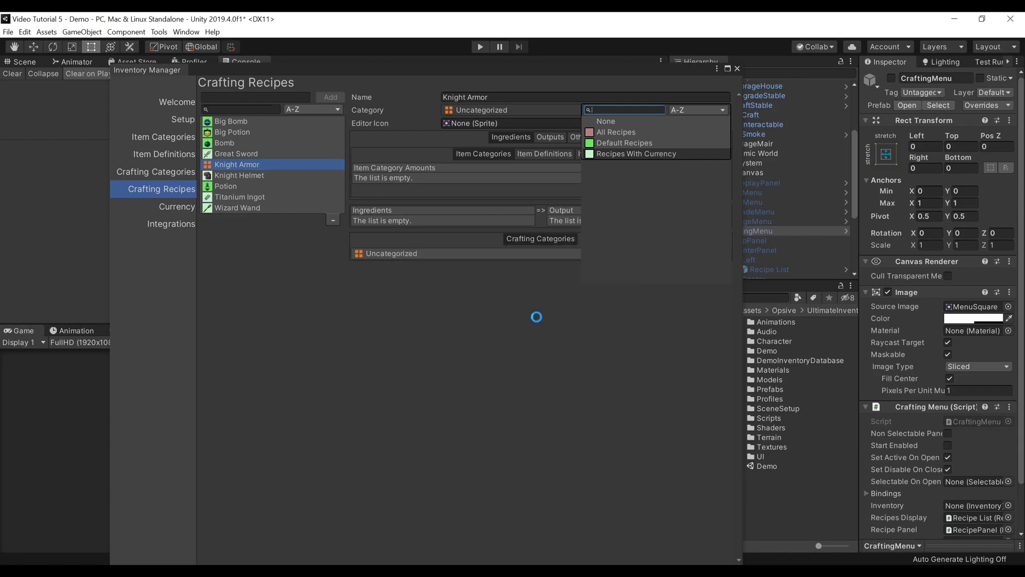
# - Add 2 Titanium Ingot as the recipe's first item ingredient
pyautogui.click(532, 155)
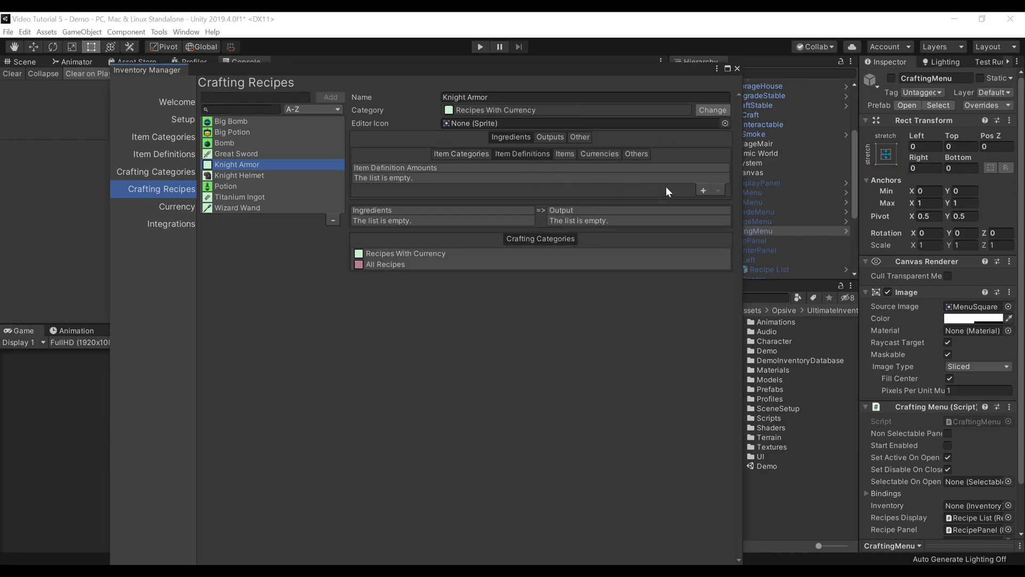
pyautogui.click(704, 190)
pyautogui.click(705, 179)
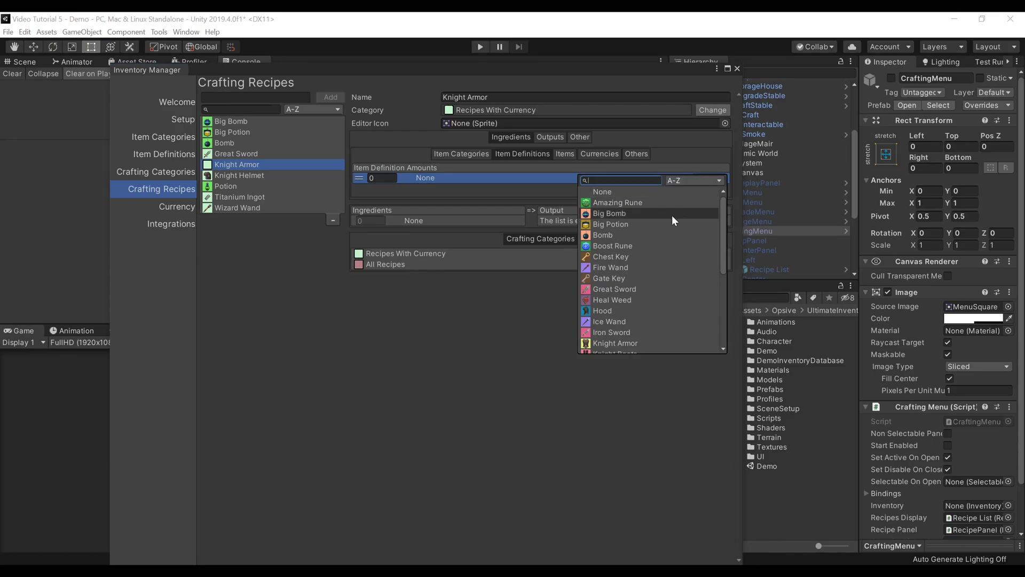
pyautogui.write('ti')
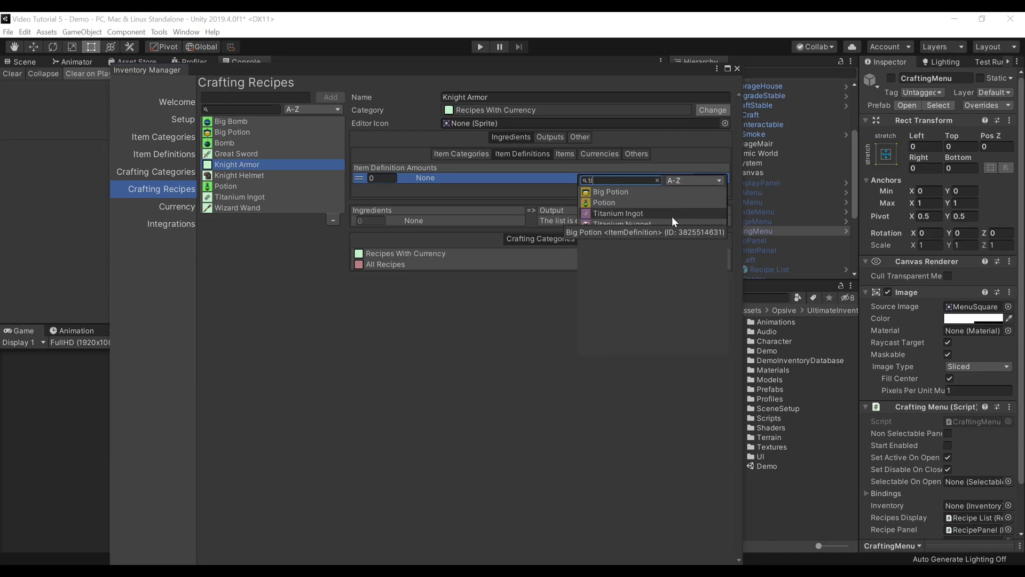
pyautogui.rightClick(660, 216)
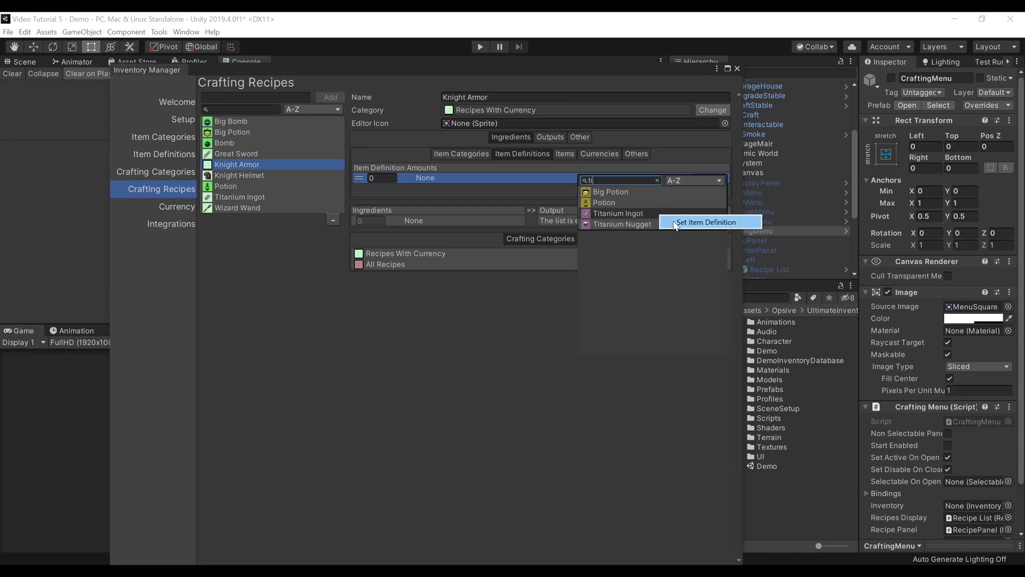
pyautogui.click(673, 222)
pyautogui.click(380, 178)
pyautogui.write('2')
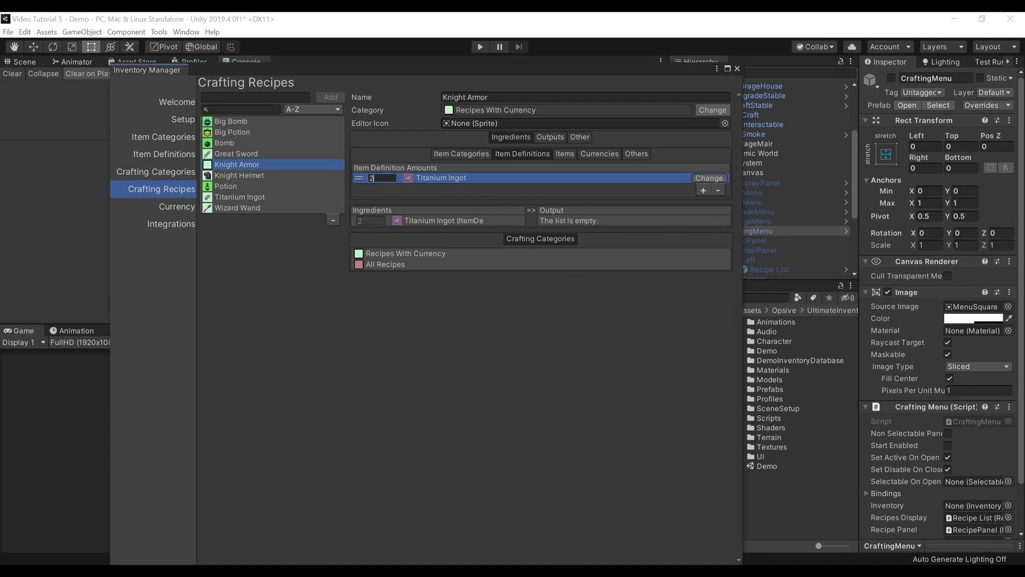
# - Add Water and Wood ingredients with an amount of 1 each
pyautogui.click(702, 189)
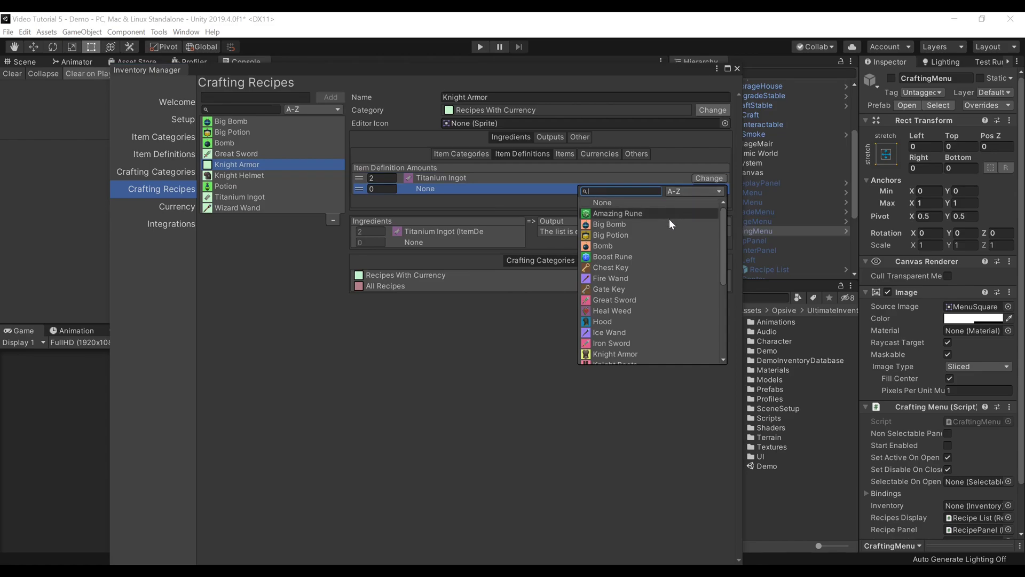
pyautogui.scroll(-4, 668, 220)
pyautogui.scroll(-3, 668, 220)
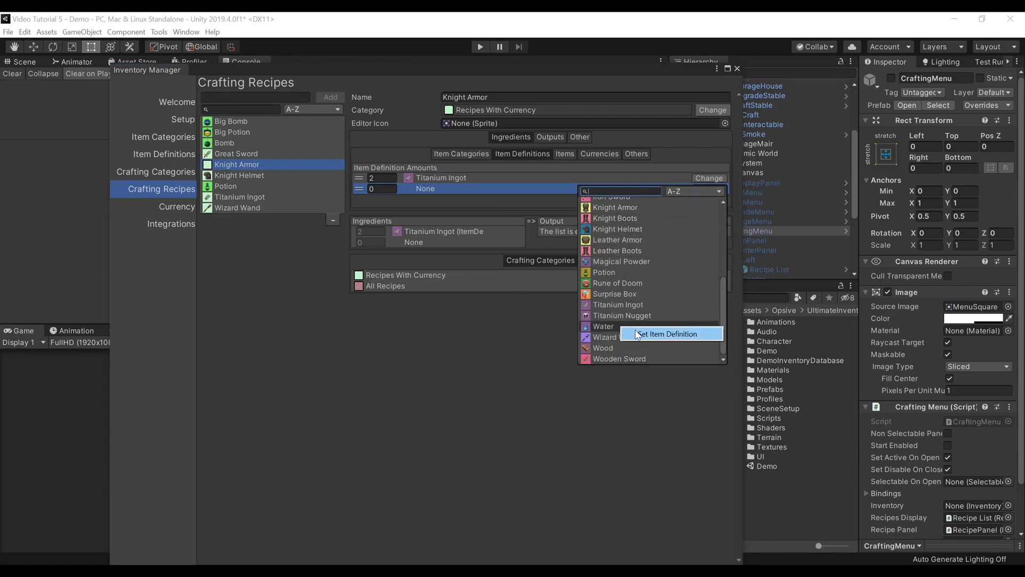
pyautogui.click(620, 325)
pyautogui.click(703, 200)
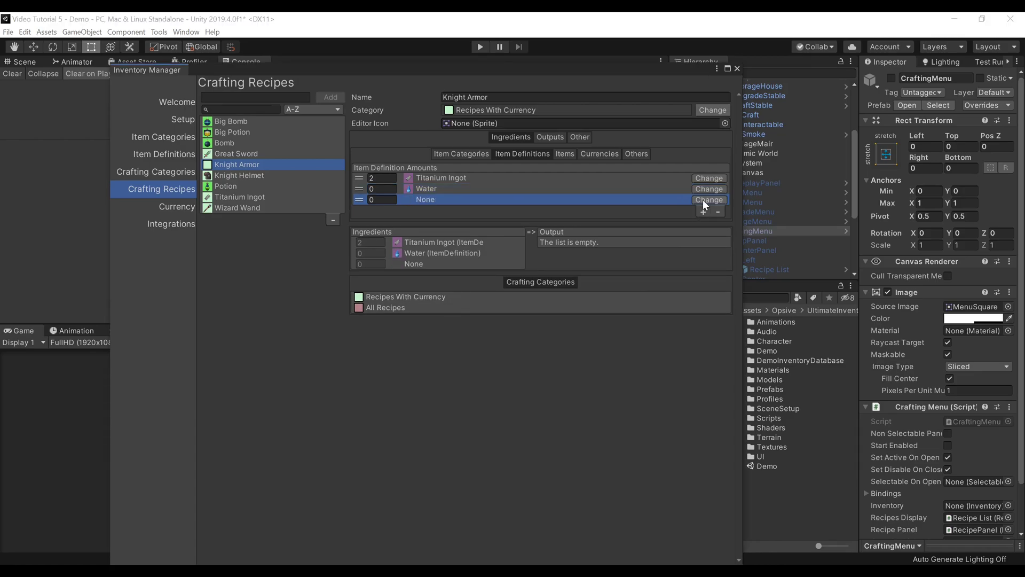
pyautogui.scroll(-5, 642, 287)
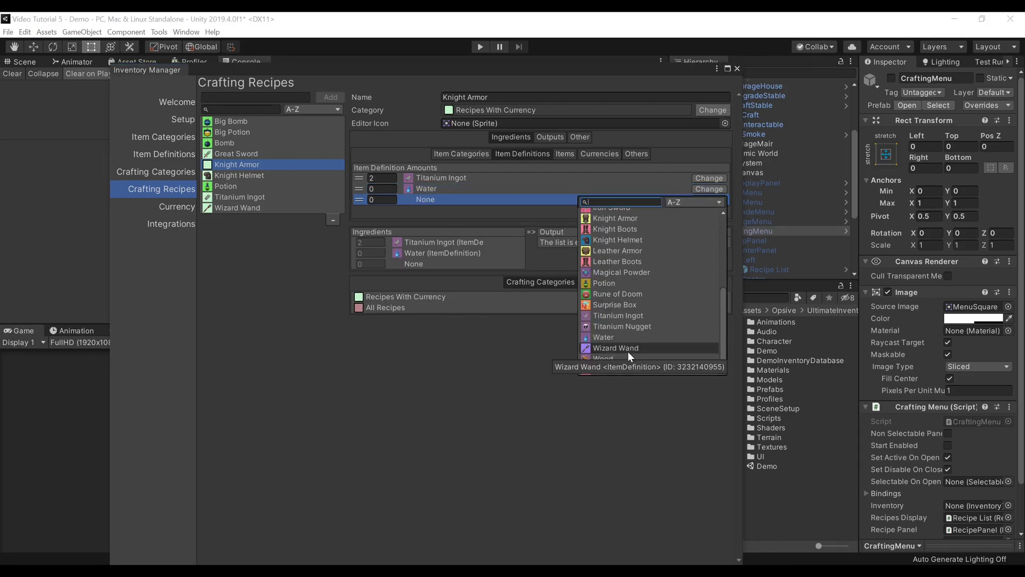
pyautogui.click(635, 361)
pyautogui.click(382, 188)
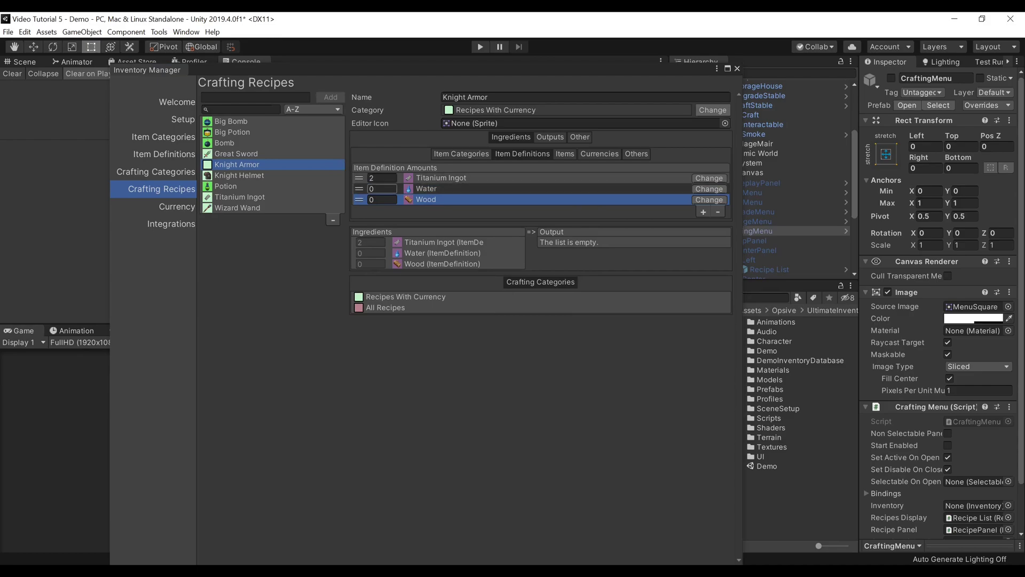
pyautogui.write('1')
pyautogui.press('Tab')
pyautogui.write('1')
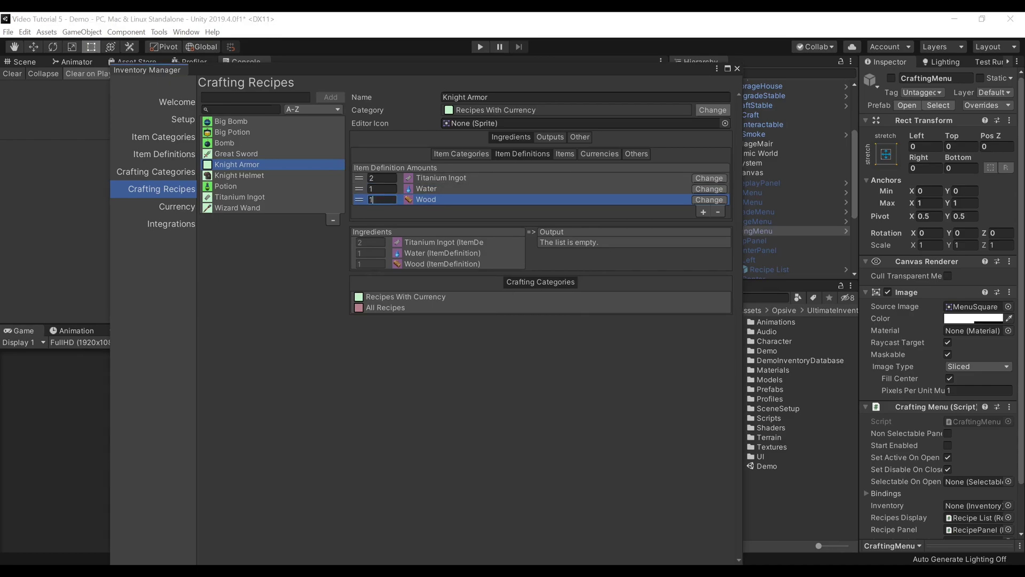
pyautogui.click(454, 213)
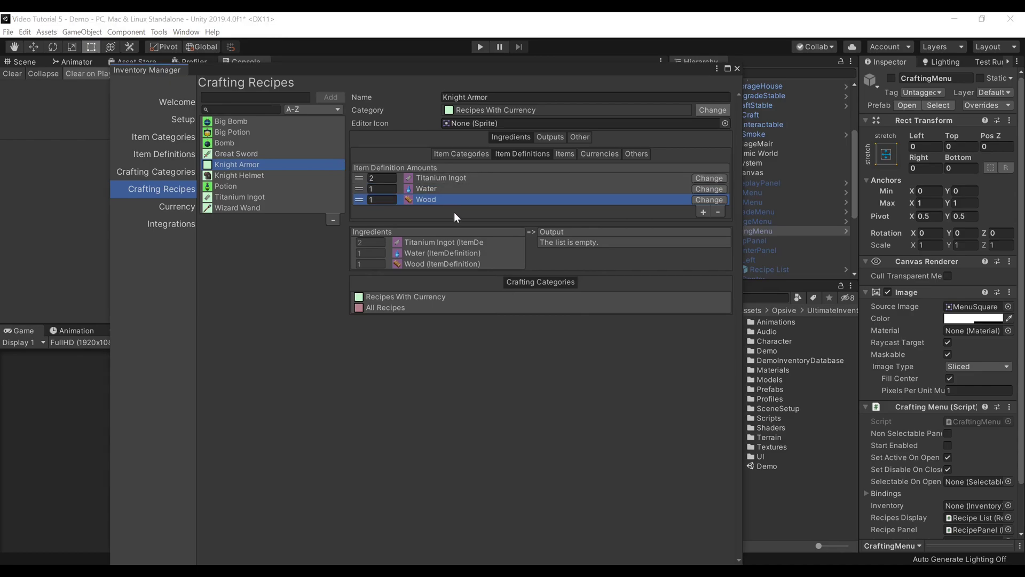
# - Add a currency cost of 2 Silver to the Knight Armor recipe
pyautogui.click(606, 154)
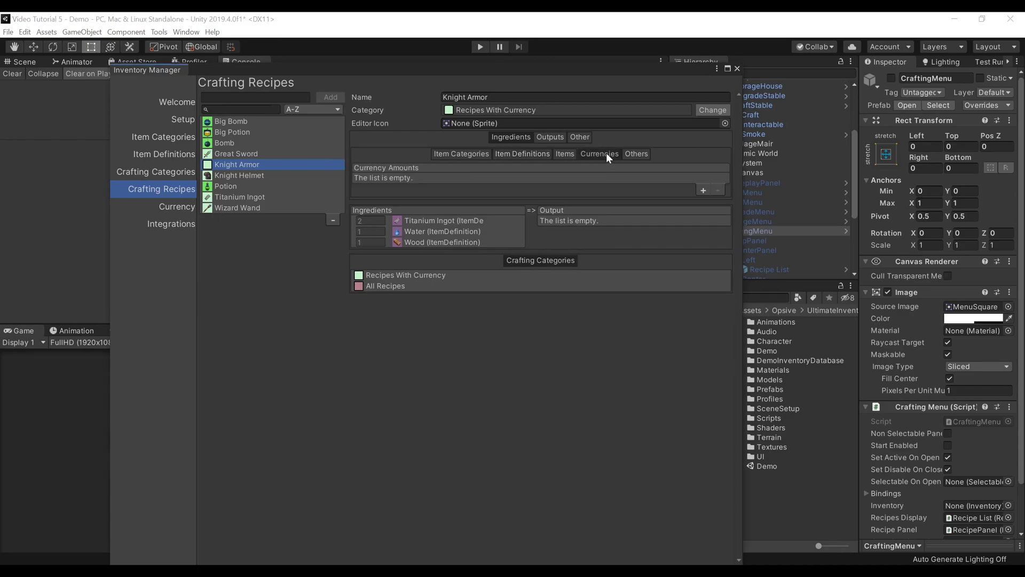
pyautogui.click(703, 191)
pyautogui.click(382, 178)
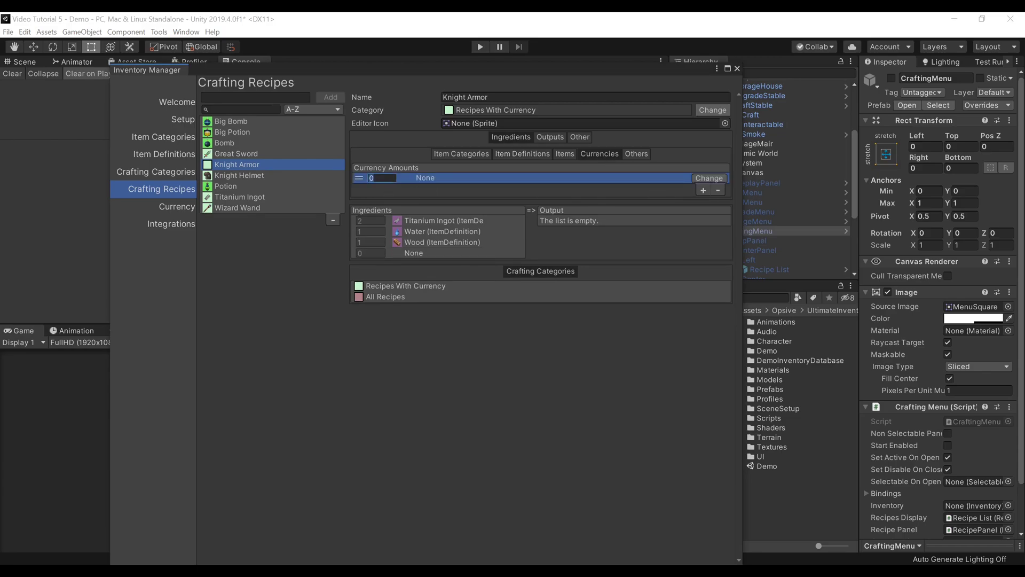
pyautogui.write('2')
pyautogui.click(710, 178)
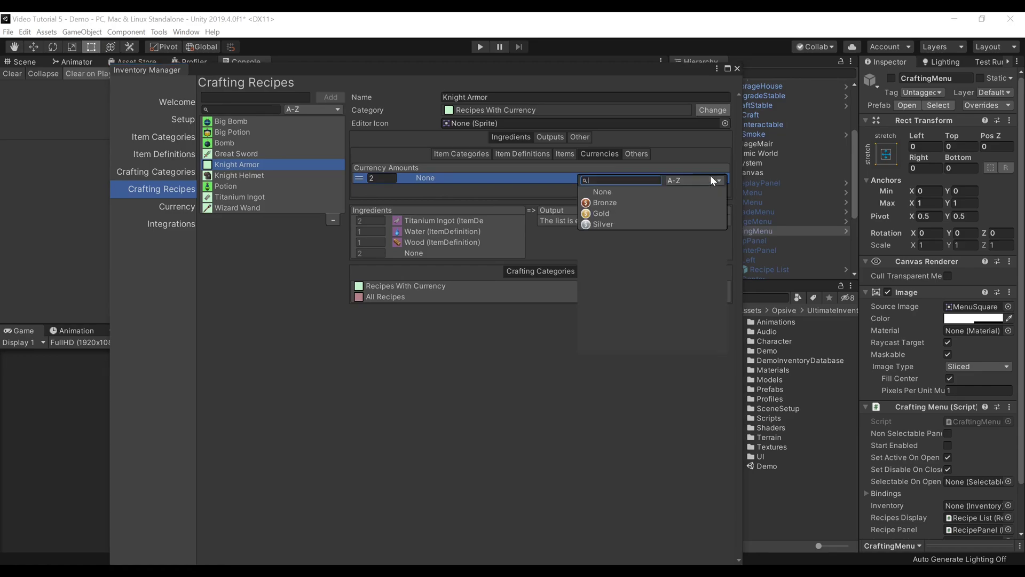
pyautogui.click(618, 223)
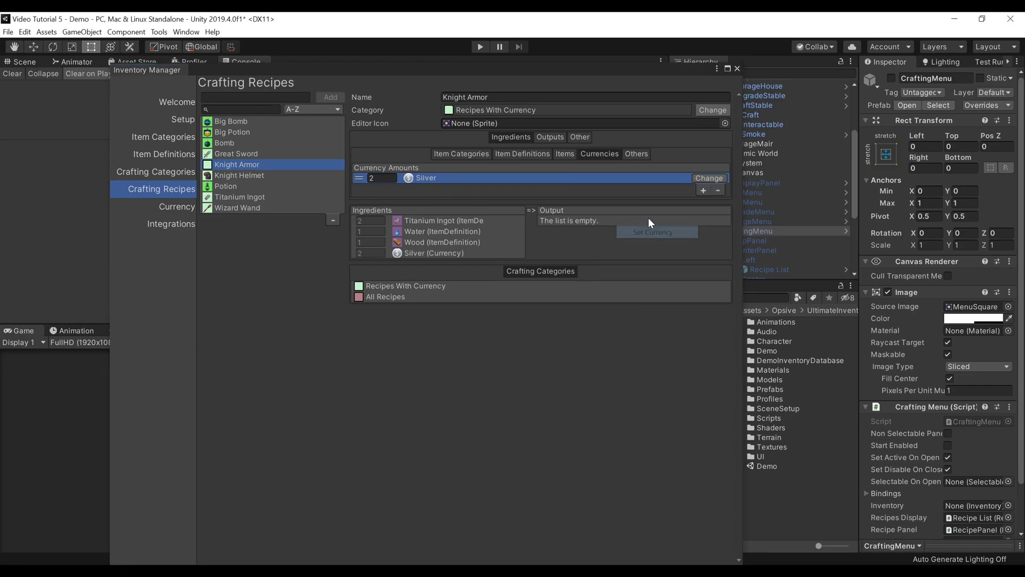
# - Add a second currency cost of 1 Gold
pyautogui.click(703, 190)
pyautogui.click(385, 190)
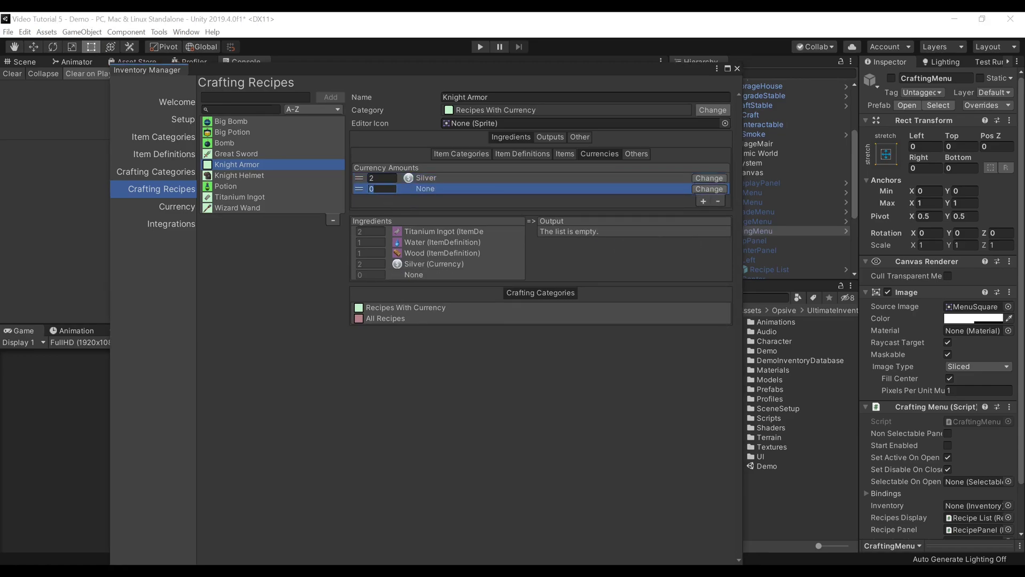
pyautogui.write('1')
pyautogui.click(699, 187)
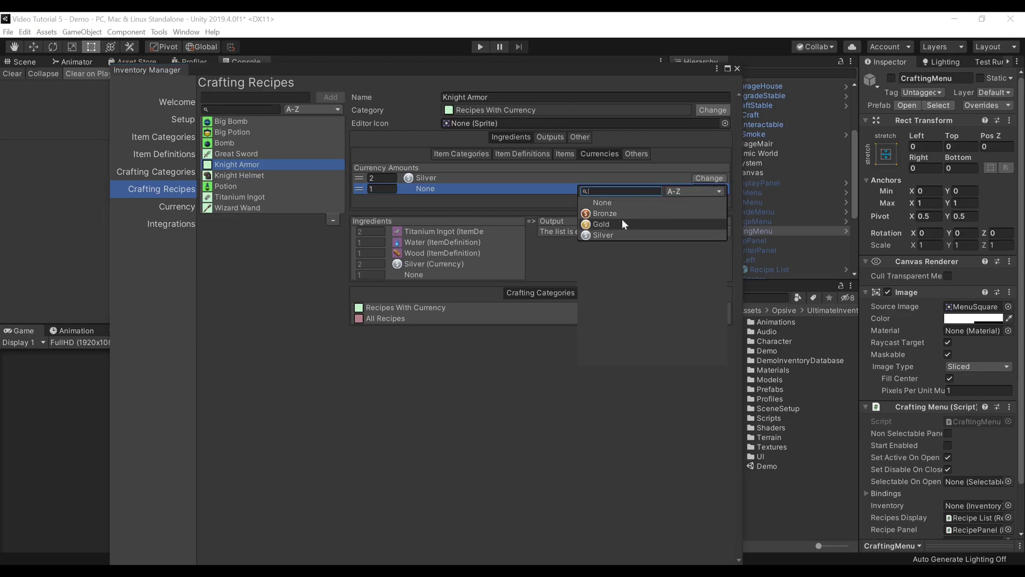
pyautogui.click(630, 225)
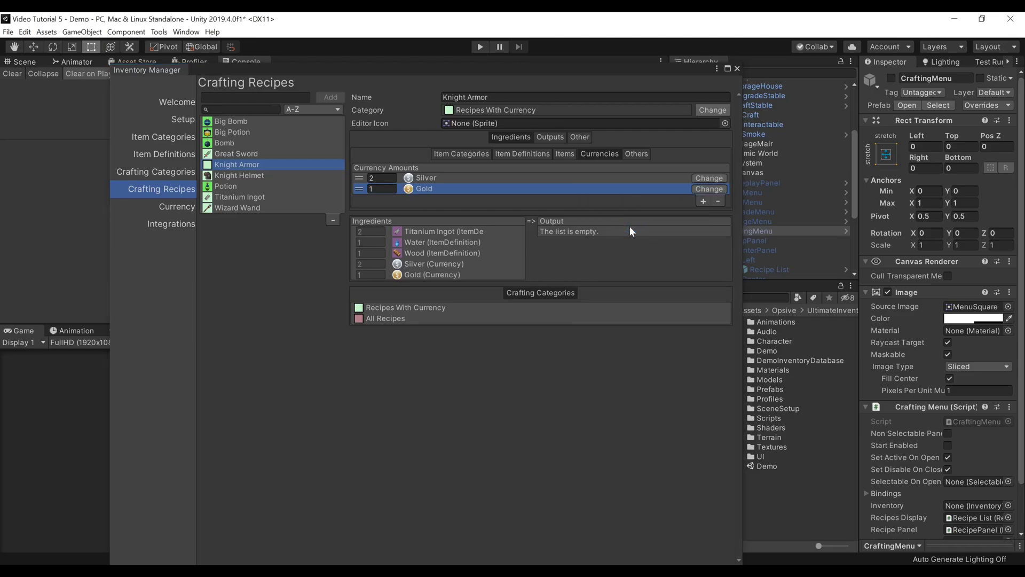
# - Add 1 Knight Armor (default attributes) as the recipe's output item
pyautogui.click(547, 139)
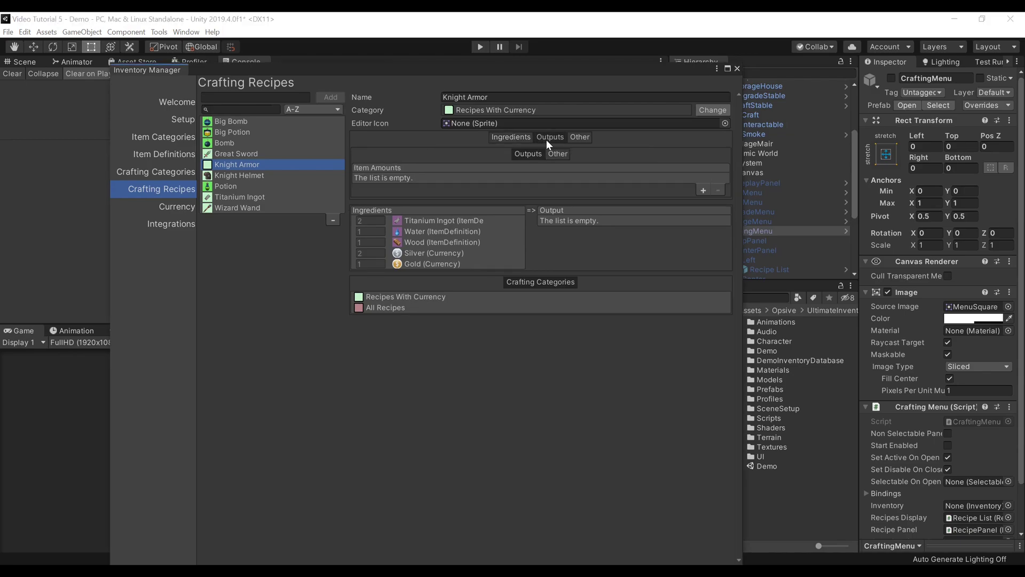
pyautogui.click(704, 191)
pyautogui.click(382, 178)
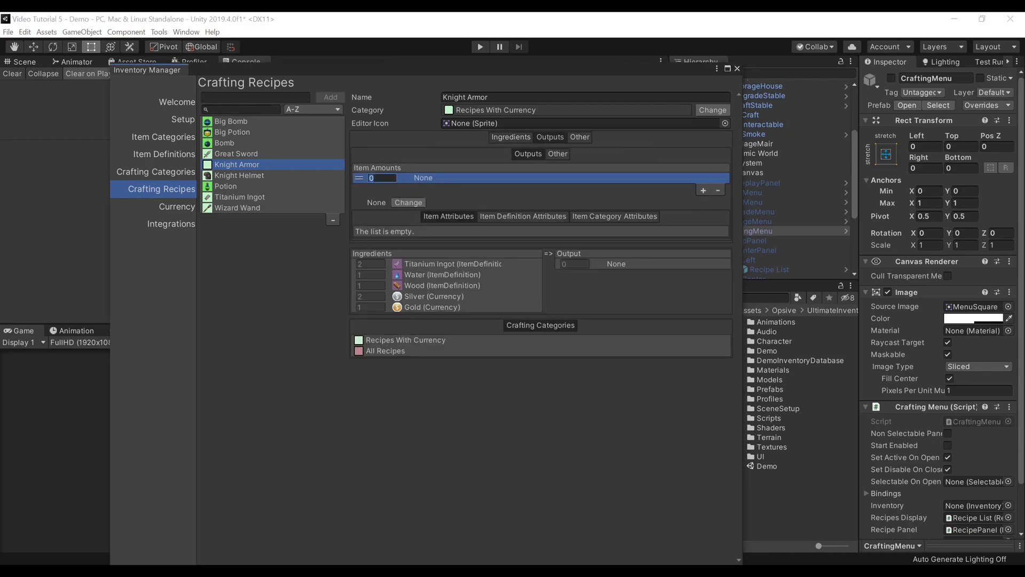
pyautogui.click(405, 200)
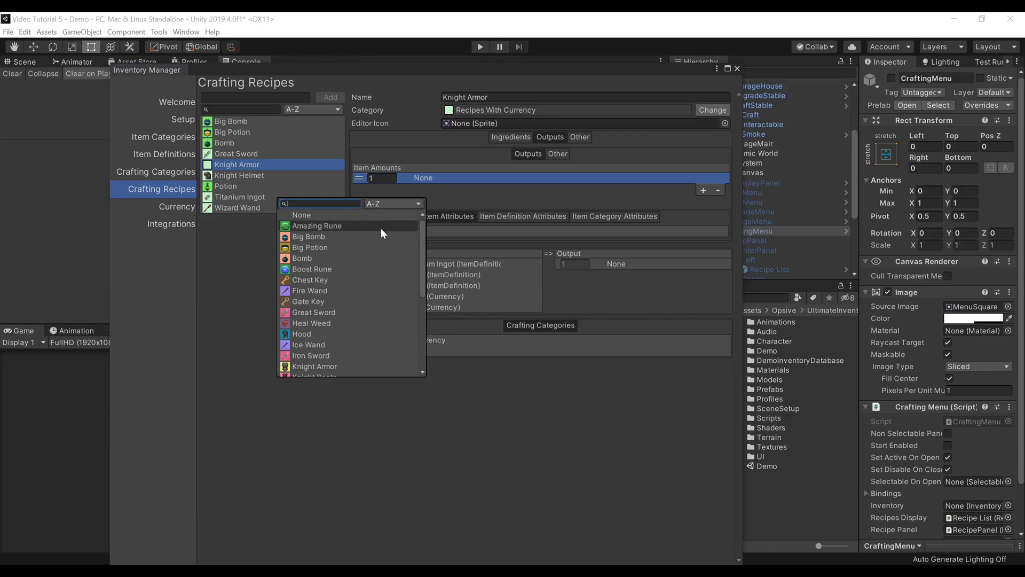
pyautogui.scroll(-3, 375, 271)
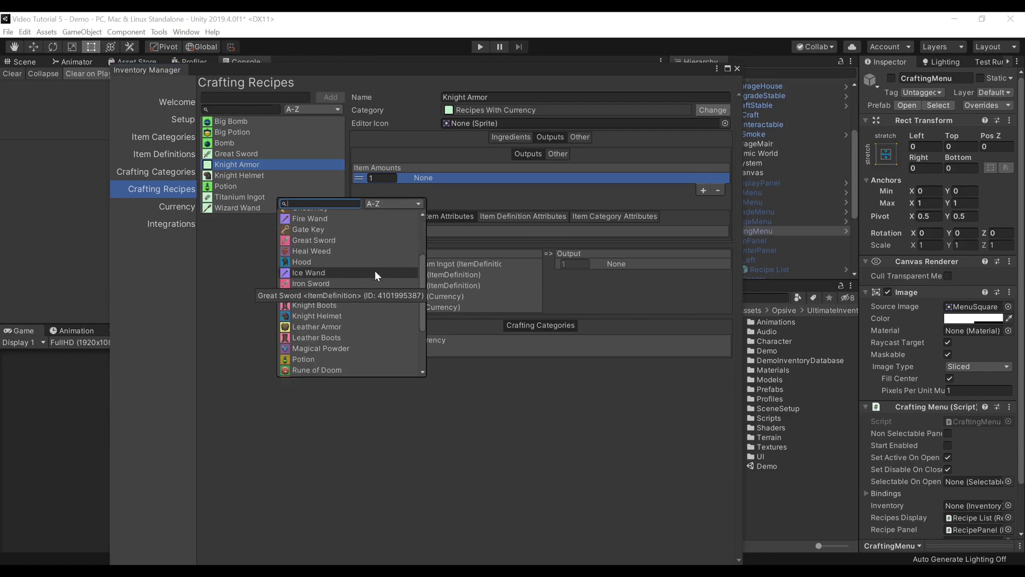
pyautogui.write('kni')
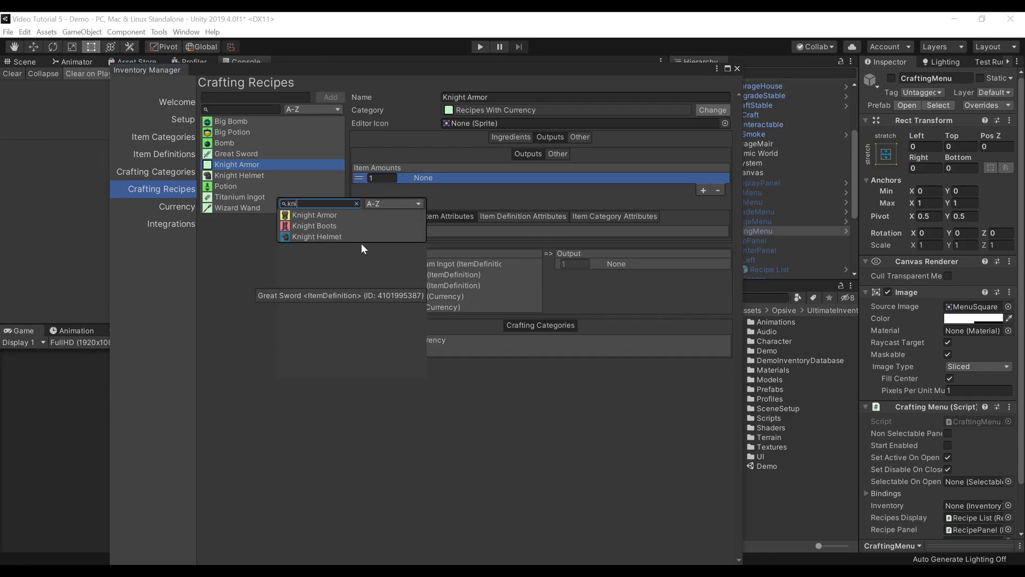
pyautogui.click(350, 215)
pyautogui.click(384, 224)
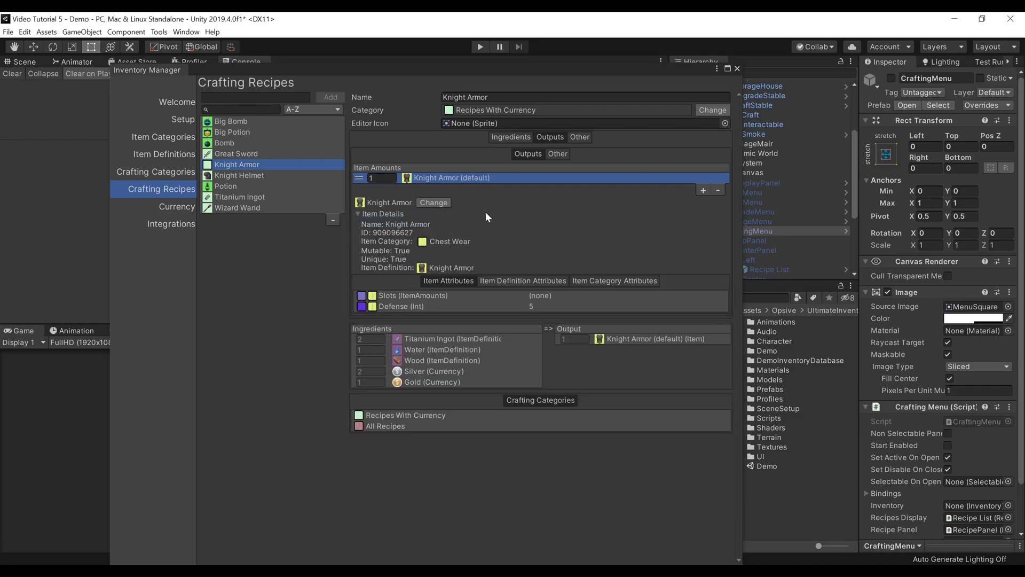
# - Override the output's Defense attribute value to 10
pyautogui.click(424, 307)
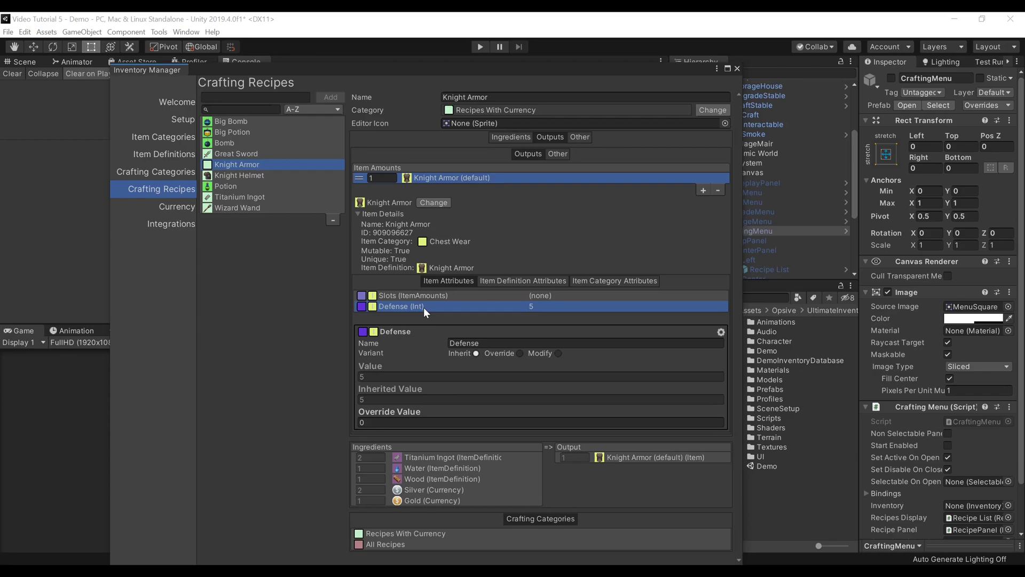
pyautogui.click(408, 422)
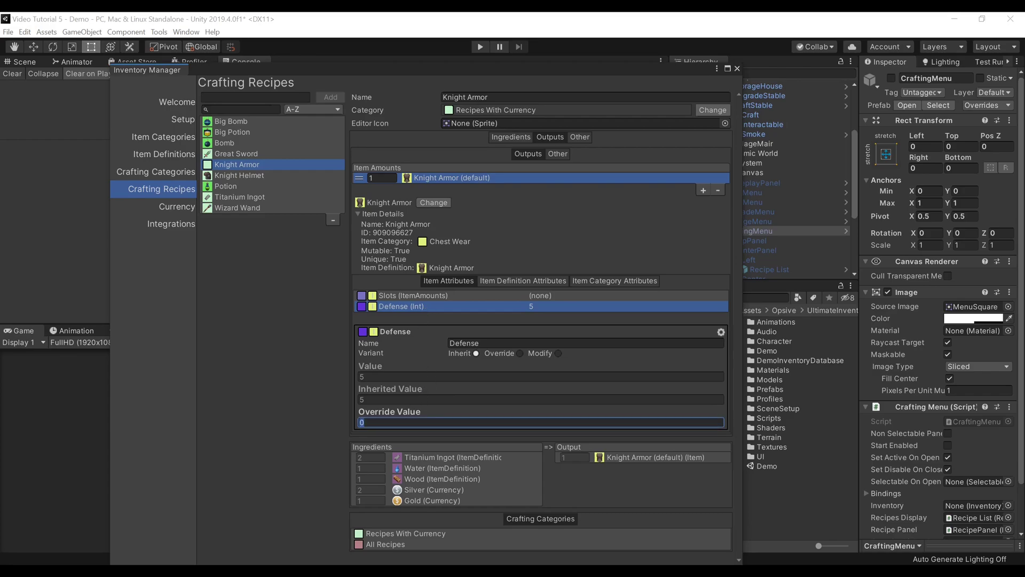
pyautogui.write('10')
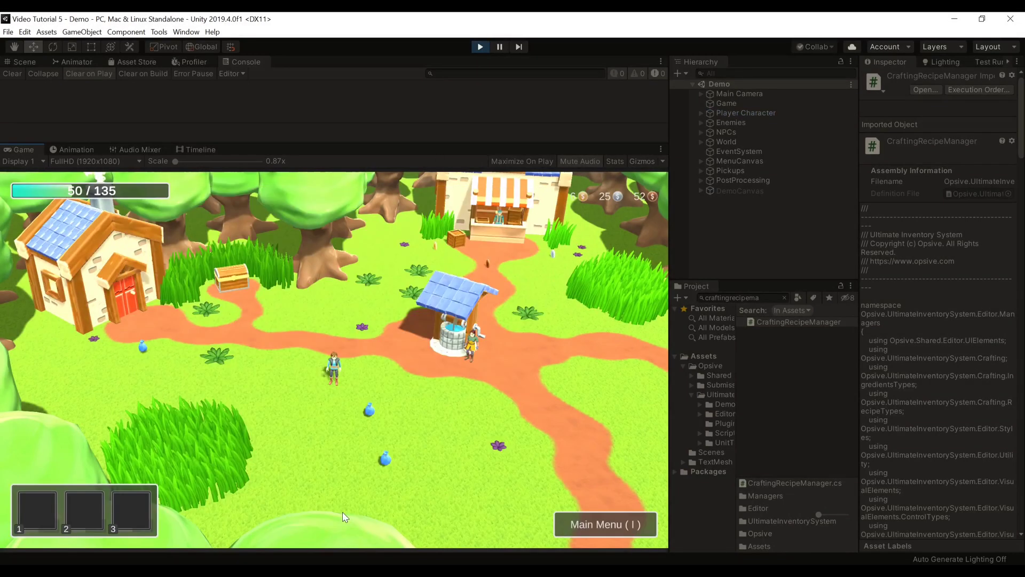
# - Walk to the crafting station and select Knight Armor under the Armor crafting tab
pyautogui.press('d')
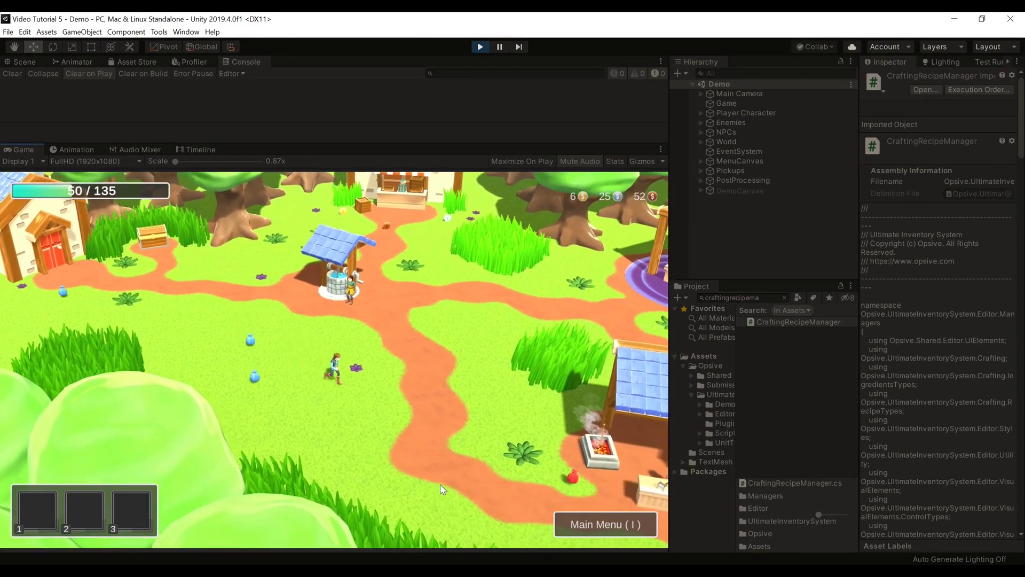
pyautogui.press('d')
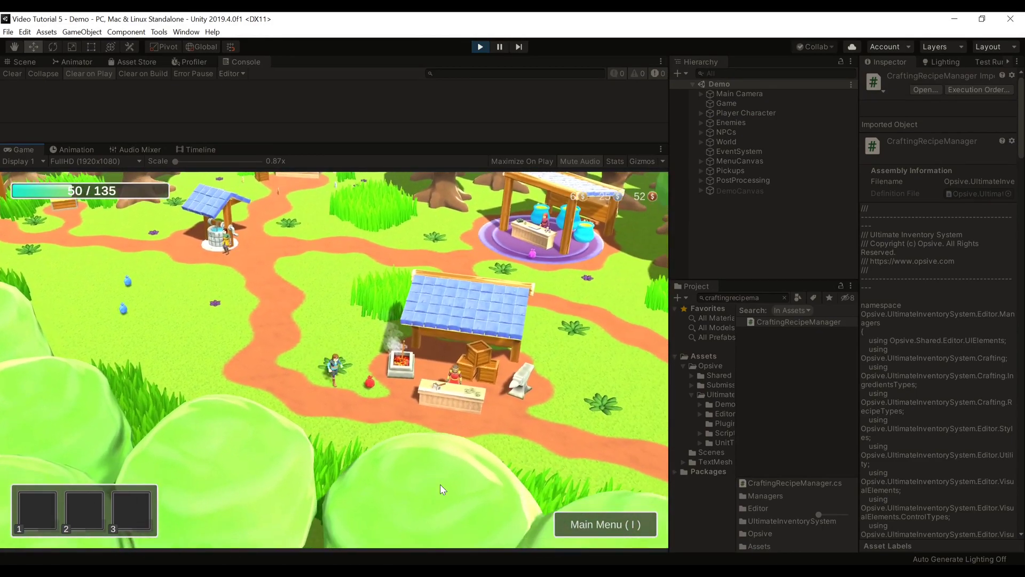
pyautogui.press('d')
pyautogui.press('f')
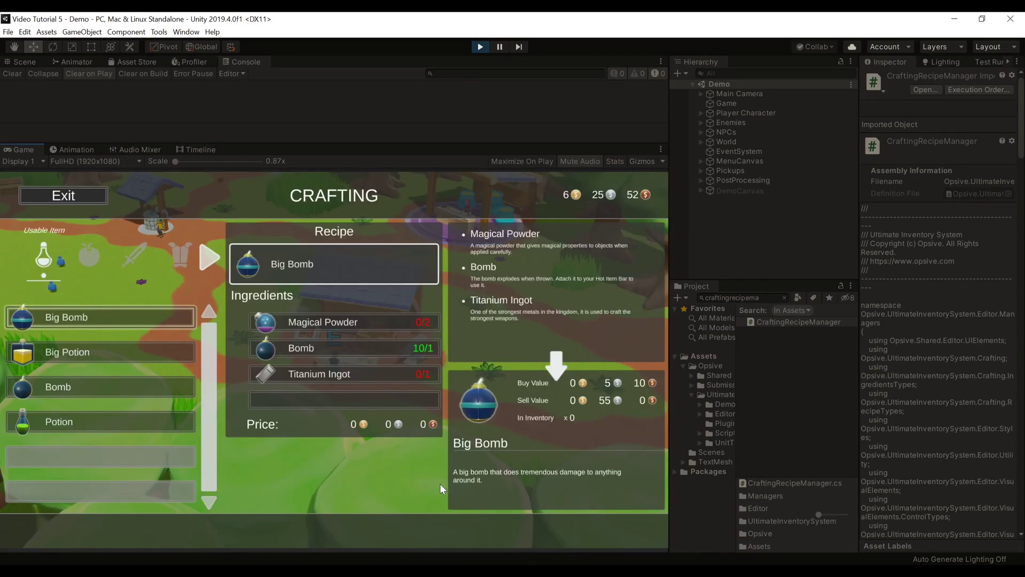
pyautogui.click(179, 259)
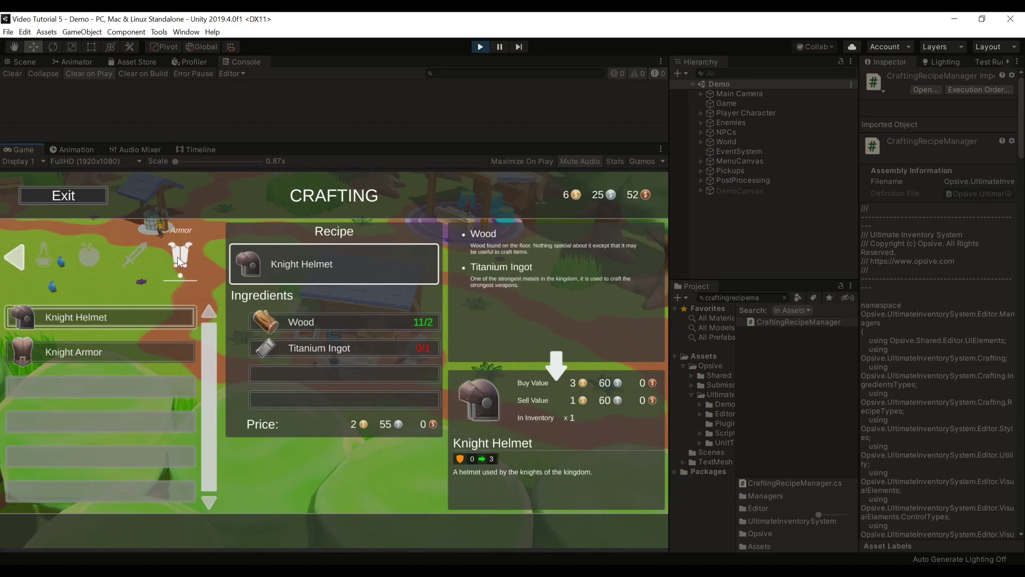
pyautogui.click(157, 354)
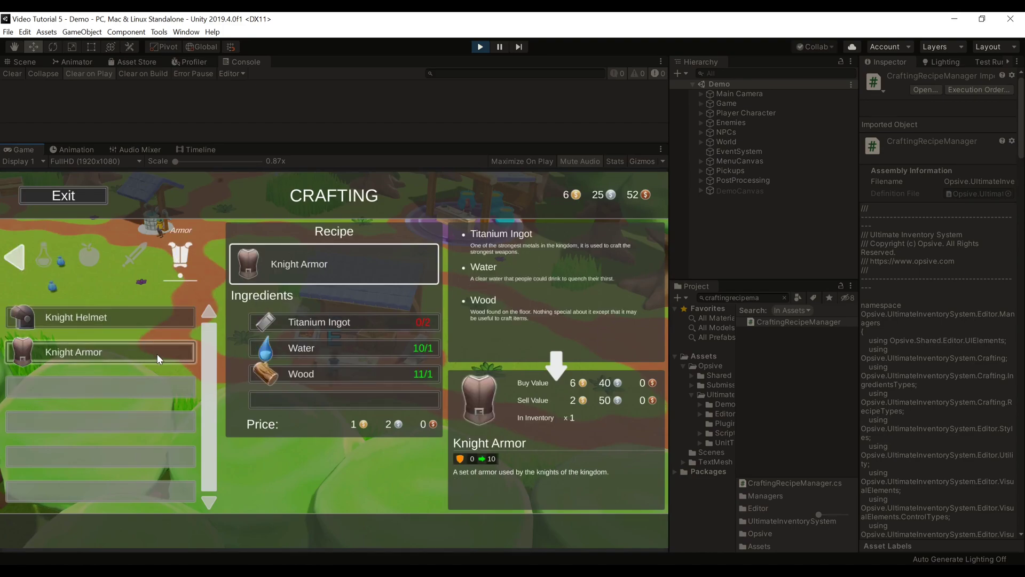
pyautogui.click(157, 354)
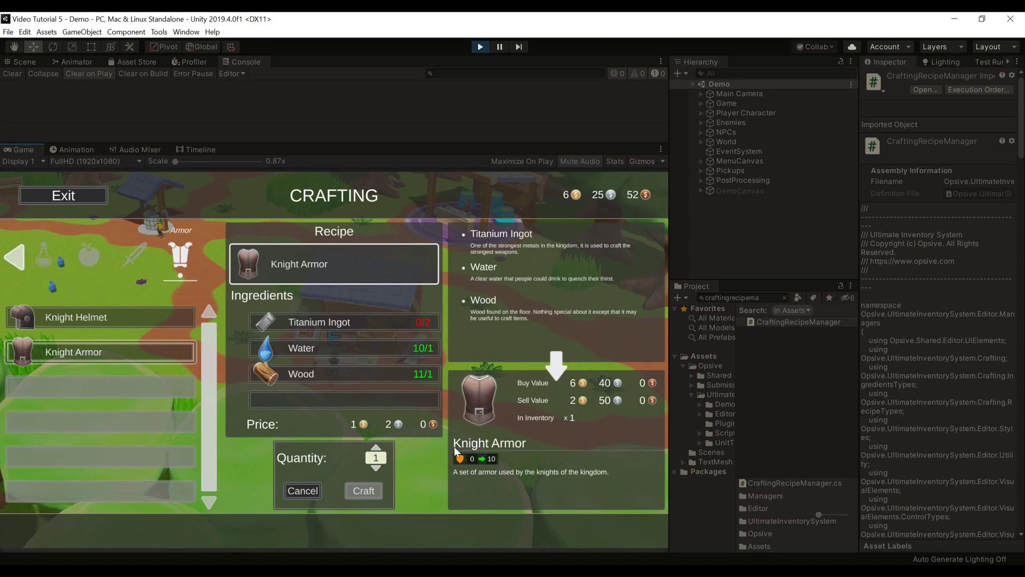
# - Craft 2 Titanium Ingots from the Material tab
pyautogui.click(88, 258)
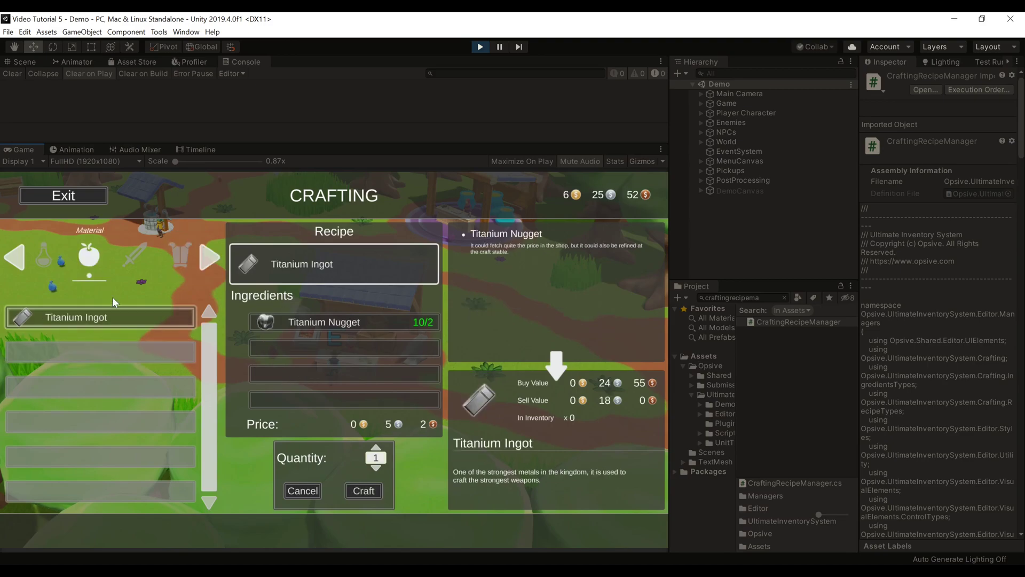
pyautogui.click(376, 447)
pyautogui.click(364, 490)
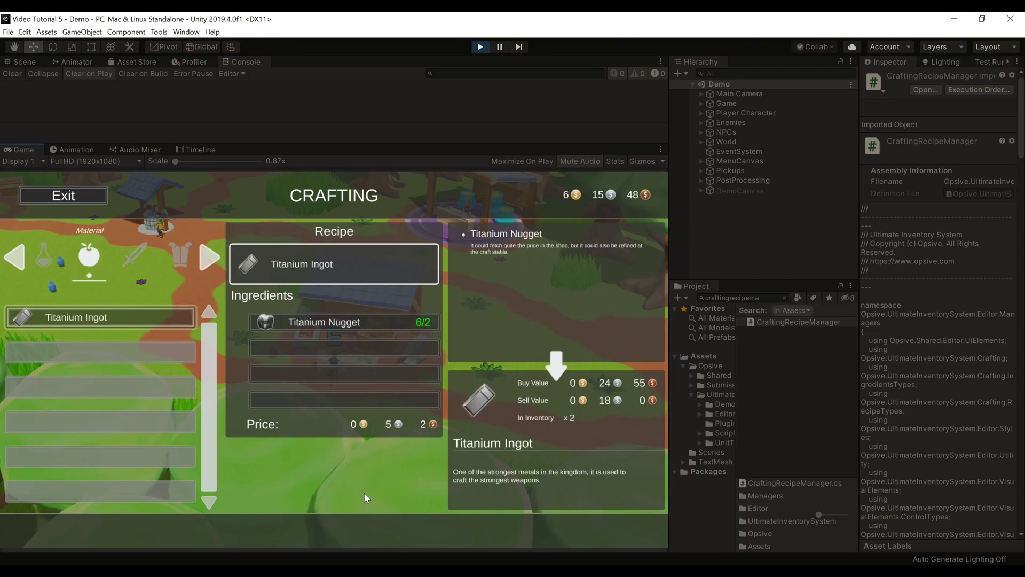
# - Craft one Knight Armor from the Armor tab
pyautogui.click(180, 258)
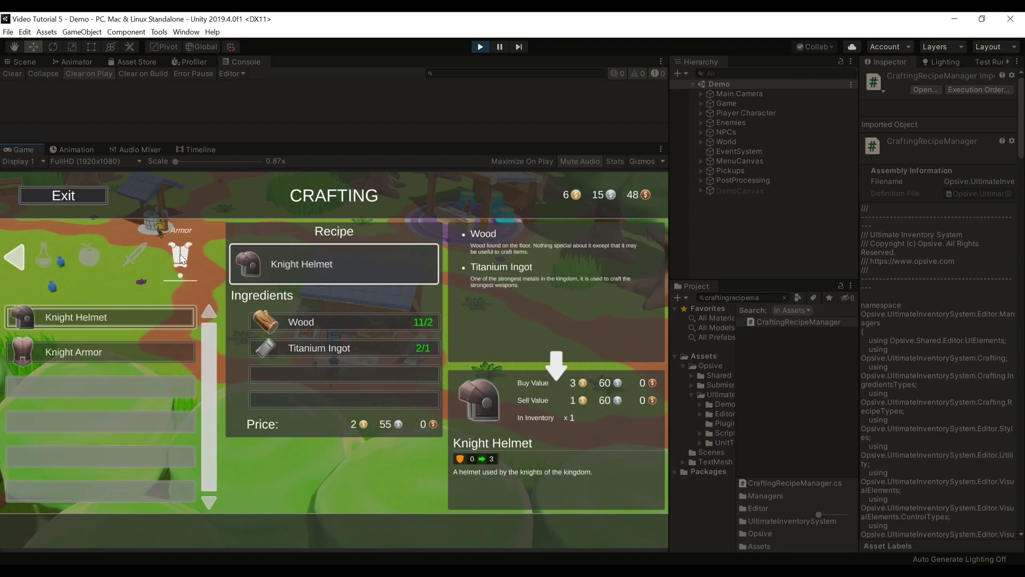
pyautogui.click(161, 358)
pyautogui.click(161, 358)
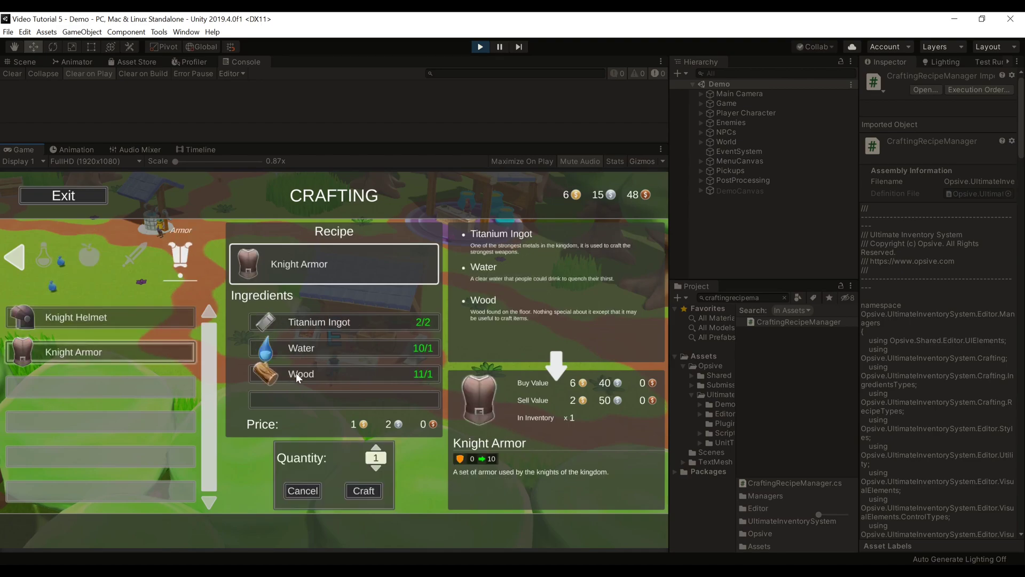
pyautogui.click(379, 492)
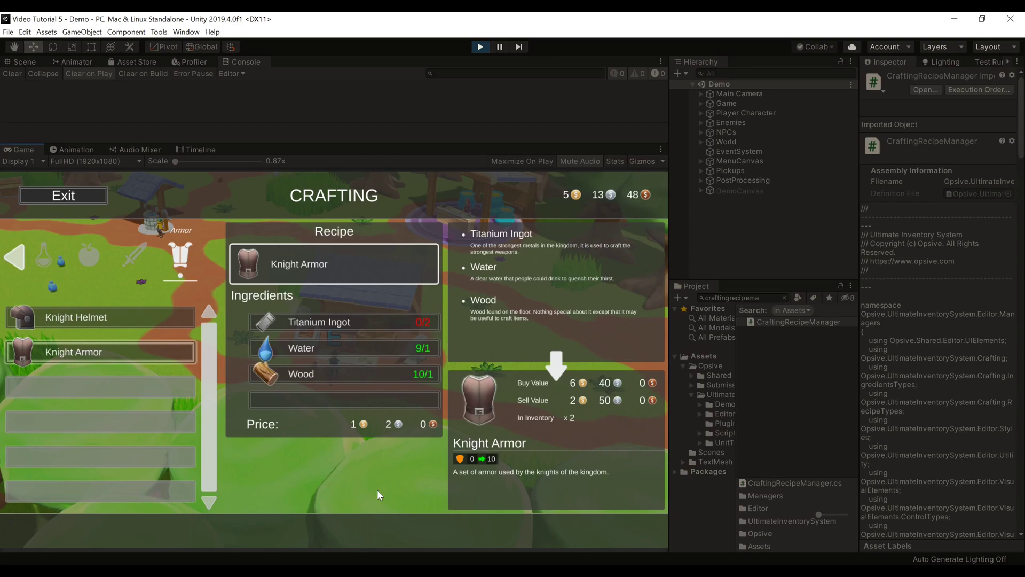